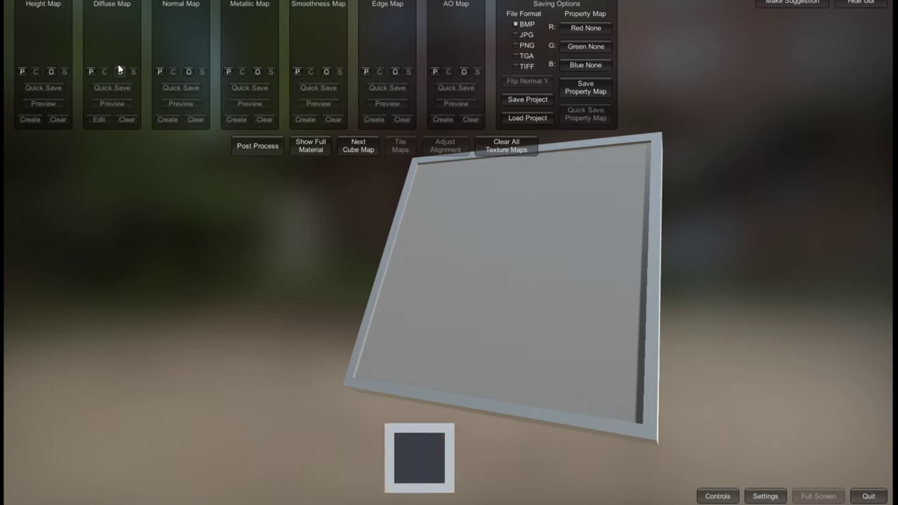
# Load tileable_wood_texture_by_ftourini_stock_d1hnki3-fullview.jpg from the Desktop as the diffuse map
pyautogui.click(121, 72)
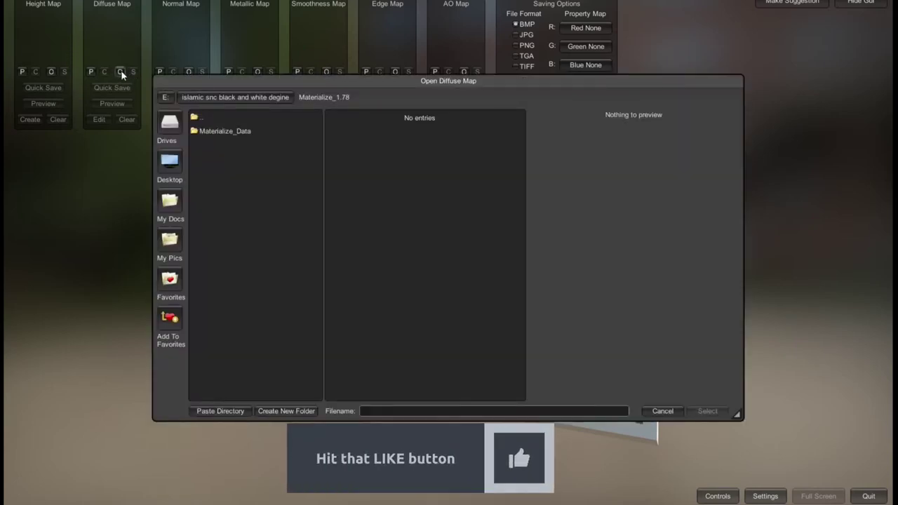
pyautogui.click(169, 161)
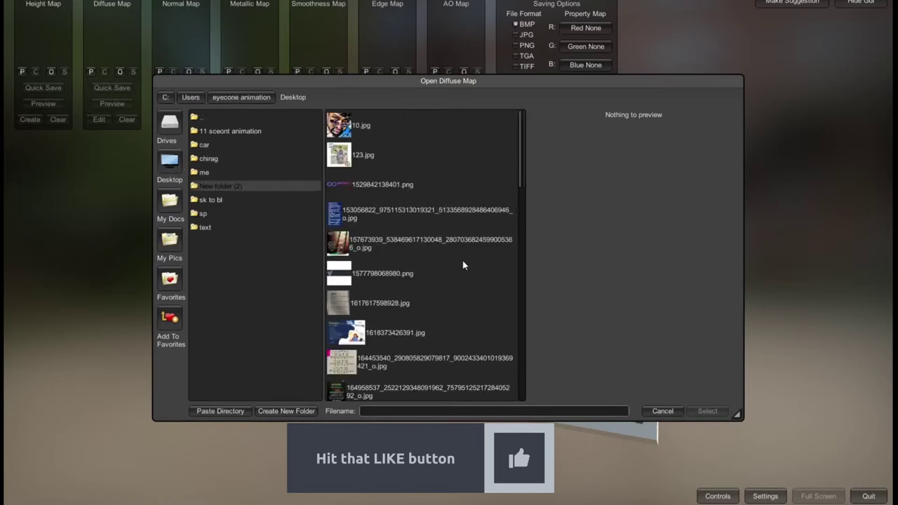
pyautogui.scroll(-2, 522, 258)
pyautogui.scroll(-1, 522, 258)
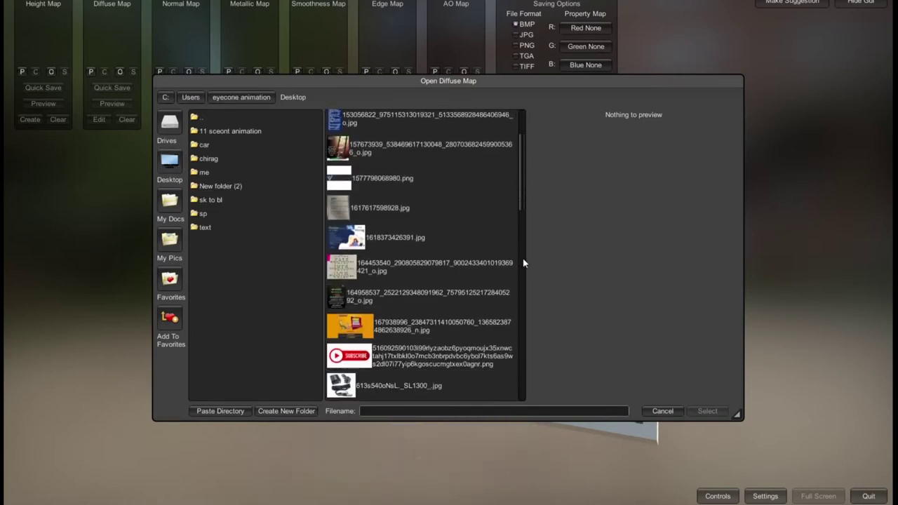
pyautogui.scroll(-1, 523, 260)
pyautogui.scroll(-2, 523, 259)
pyautogui.scroll(-1, 523, 260)
pyautogui.scroll(-2, 524, 259)
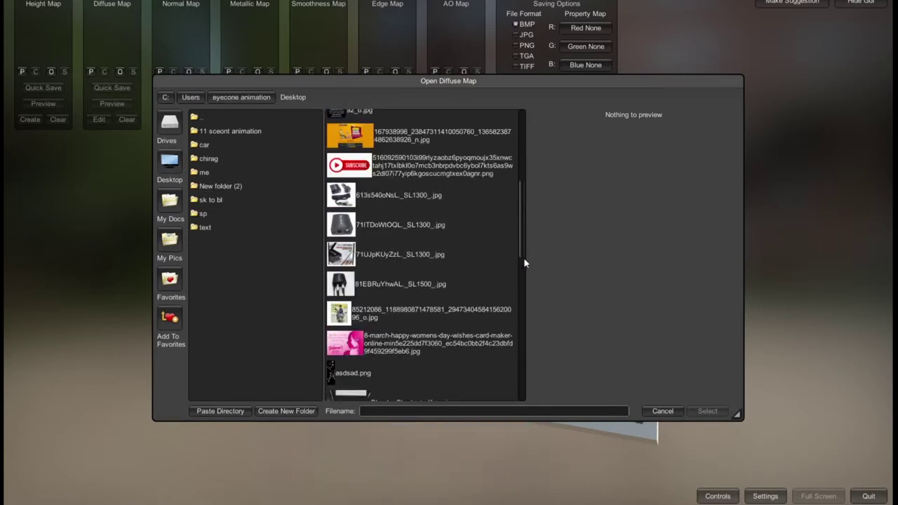
pyautogui.scroll(-2, 523, 261)
pyautogui.scroll(-1, 524, 261)
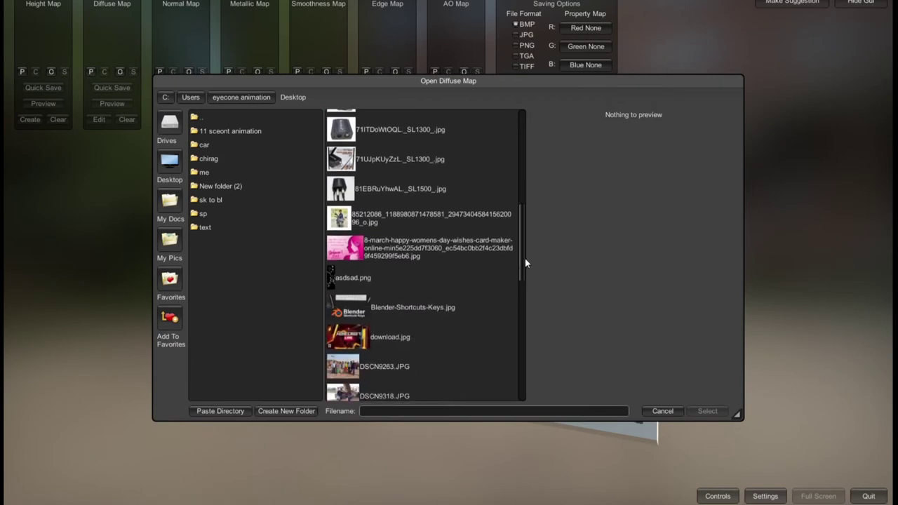
pyautogui.scroll(-1, 525, 263)
pyautogui.scroll(-1, 526, 263)
pyautogui.scroll(-2, 526, 263)
pyautogui.scroll(-1, 528, 264)
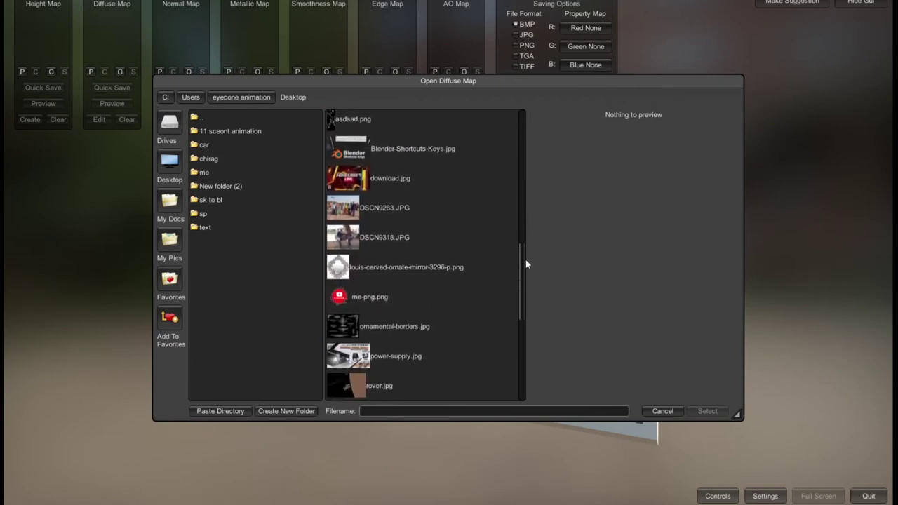
pyautogui.scroll(-3, 527, 264)
pyautogui.scroll(-5, 526, 264)
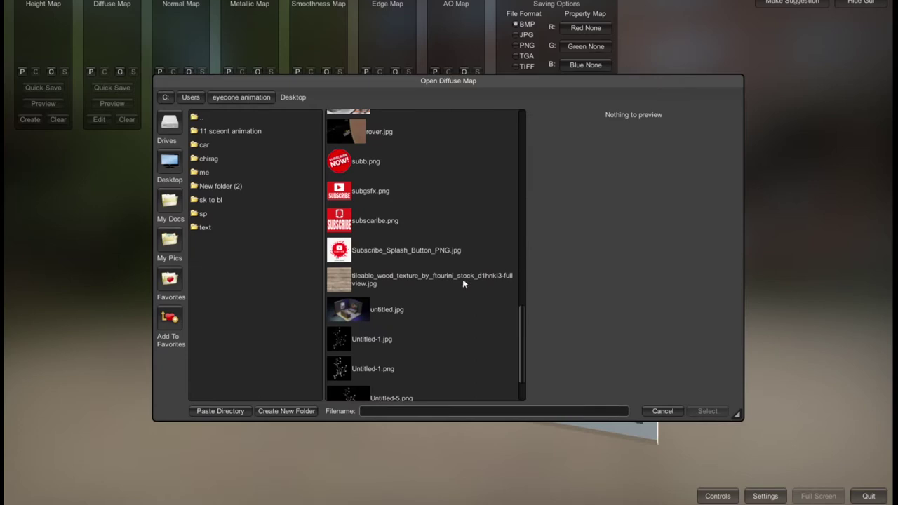
pyautogui.click(346, 279)
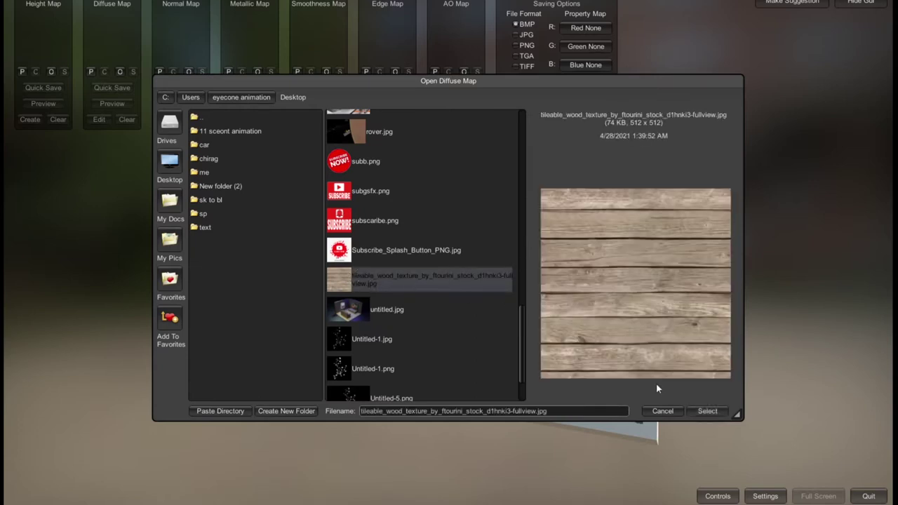
pyautogui.click(708, 411)
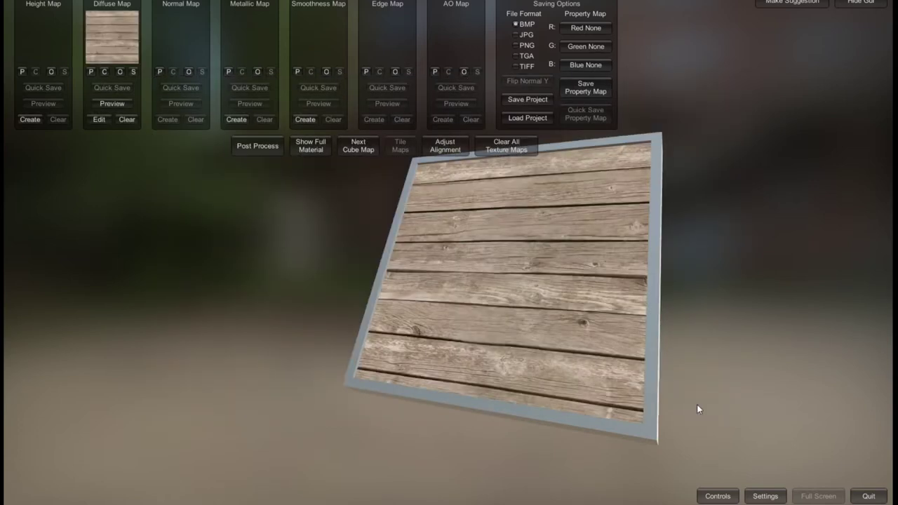
# Rotate the wood-textured preview plane to face the viewer more squarely
pyautogui.moveTo(568, 270)
pyautogui.mouseDown(button='right')
pyautogui.moveTo(837, 279)
pyautogui.moveTo(549, 304)
pyautogui.moveTo(605, 358)
pyautogui.moveTo(546, 253)
pyautogui.moveTo(570, 261)
pyautogui.moveTo(638, 378)
pyautogui.moveTo(551, 240)
pyautogui.moveTo(551, 196)
pyautogui.moveTo(605, 302)
pyautogui.moveTo(627, 311)
pyautogui.moveTo(613, 287)
pyautogui.mouseUp(button='right')
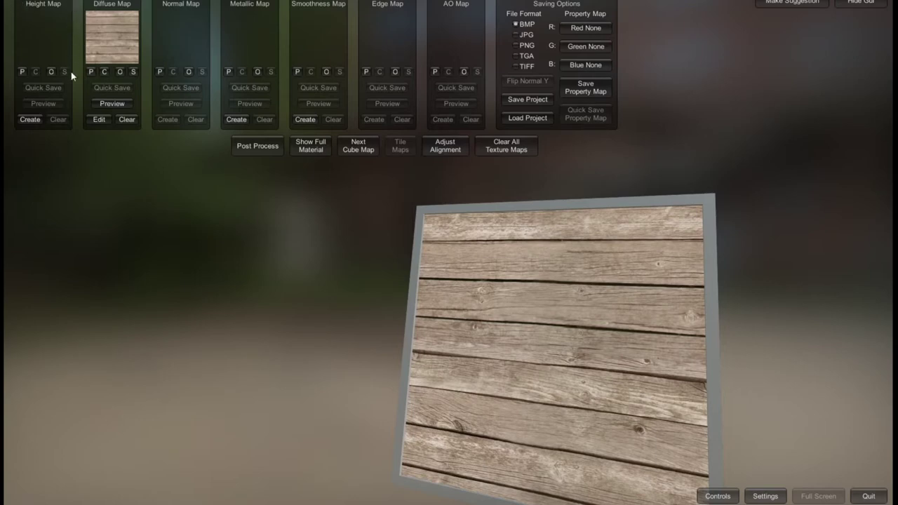
# Create a height map from the diffuse using the Details frequency weighting
pyautogui.click(29, 120)
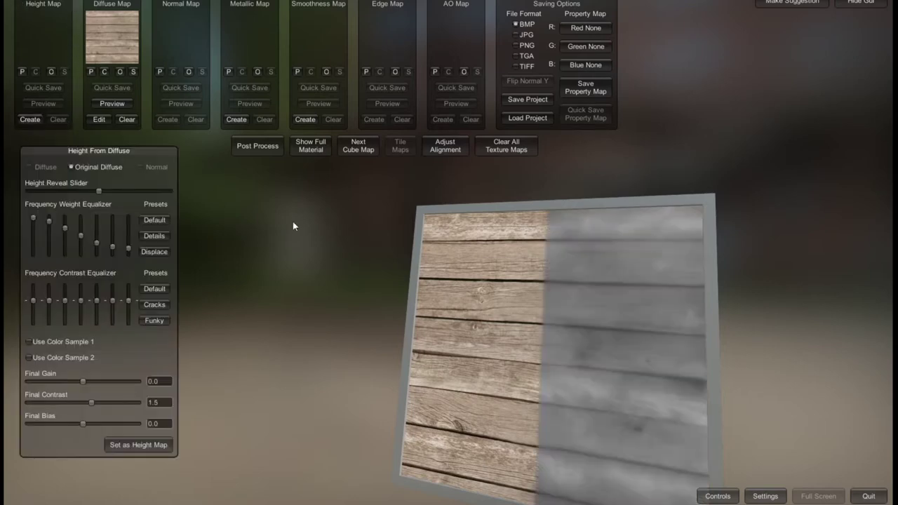
pyautogui.click(162, 221)
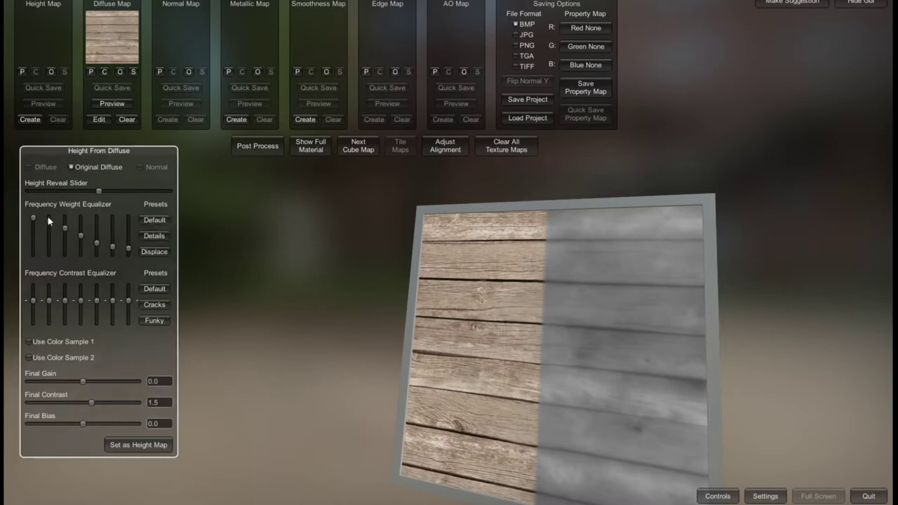
pyautogui.click(150, 237)
pyautogui.click(147, 249)
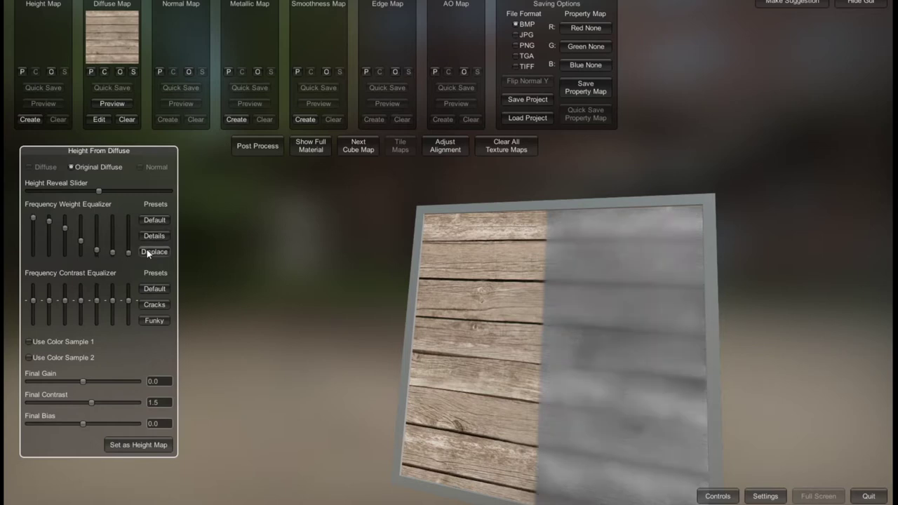
pyautogui.click(150, 238)
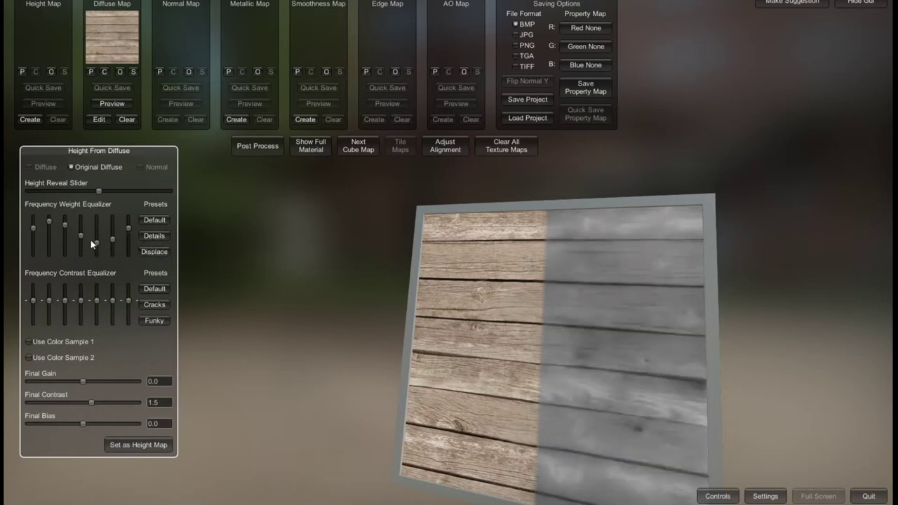
pyautogui.moveTo(82, 232); pyautogui.dragTo(81, 227)
pyautogui.moveTo(99, 191)
pyautogui.mouseDown()
pyautogui.moveTo(138, 192)
pyautogui.moveTo(98, 190)
pyautogui.mouseUp()
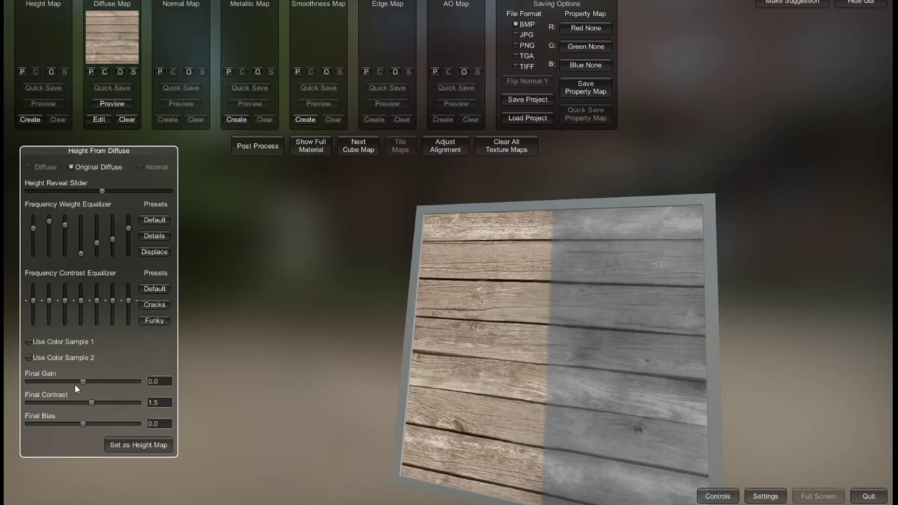
# Set the height map's final gain -0.105, contrast 2.5576 and bias -0.028
pyautogui.moveTo(83, 381)
pyautogui.mouseDown()
pyautogui.moveTo(116, 380)
pyautogui.moveTo(82, 381)
pyautogui.mouseUp()
pyautogui.moveTo(92, 402); pyautogui.dragTo(97, 402)
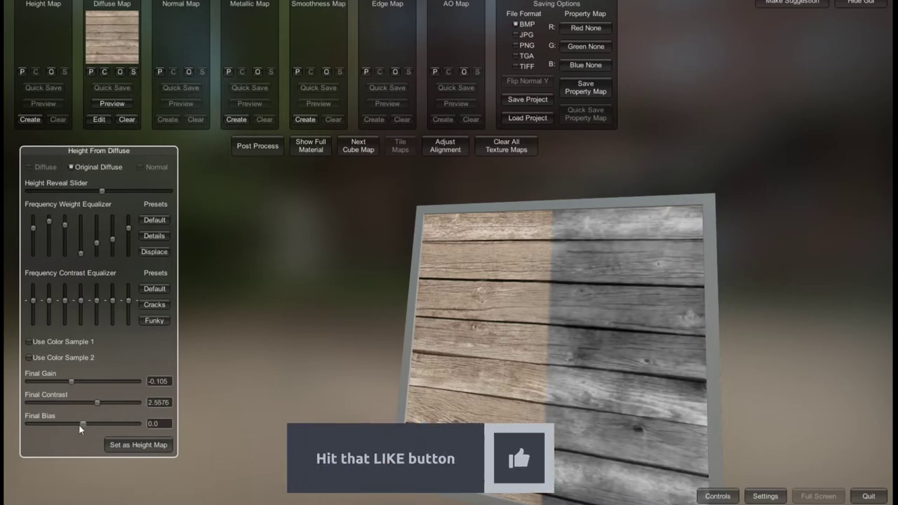
pyautogui.moveTo(80, 425); pyautogui.dragTo(82, 425)
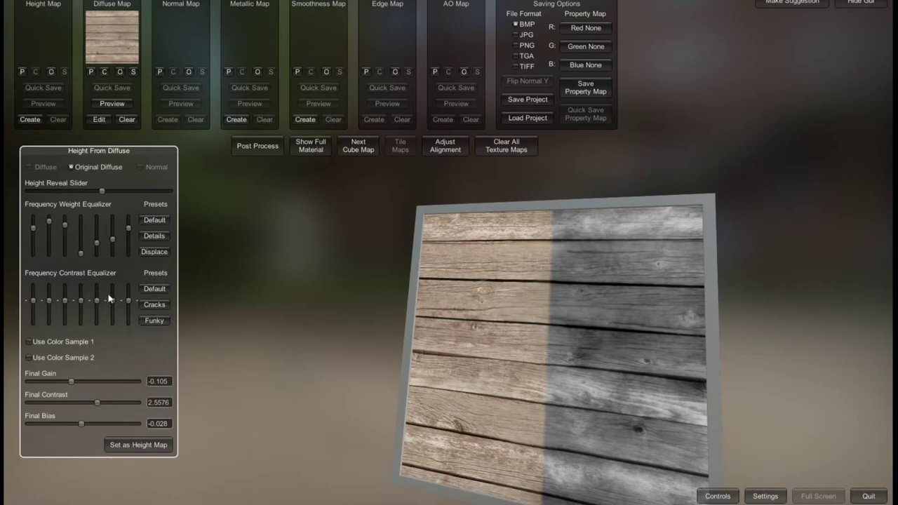
pyautogui.moveTo(127, 302); pyautogui.dragTo(124, 299)
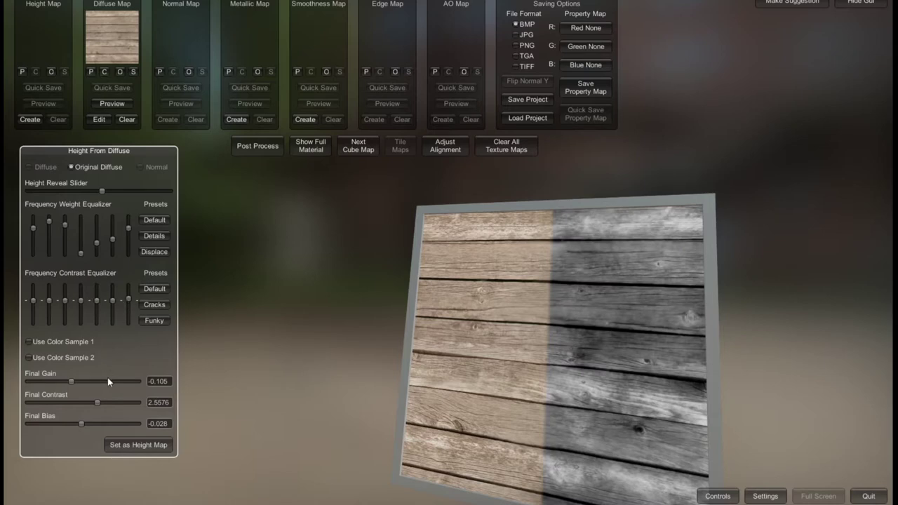
# Reset the height contrast to Default, nudge the top band, and save it as the Height Map
pyautogui.click(156, 307)
pyautogui.click(155, 289)
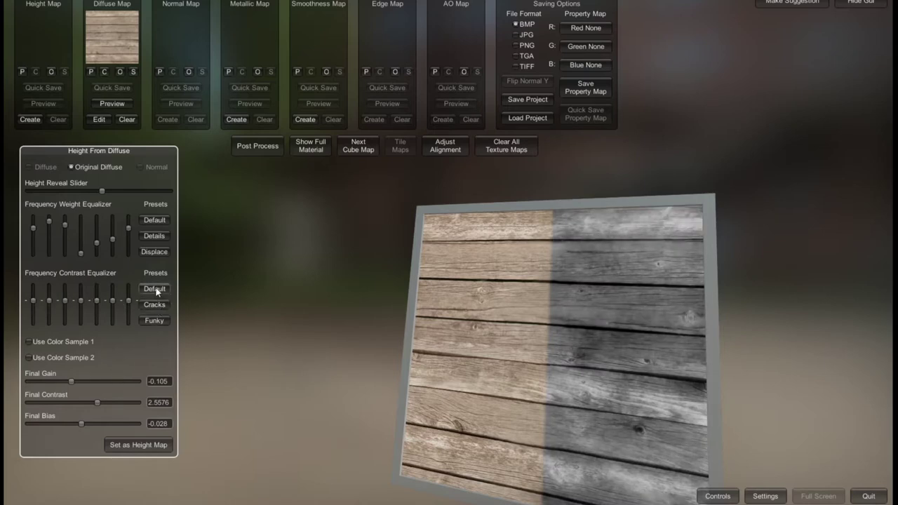
pyautogui.click(154, 321)
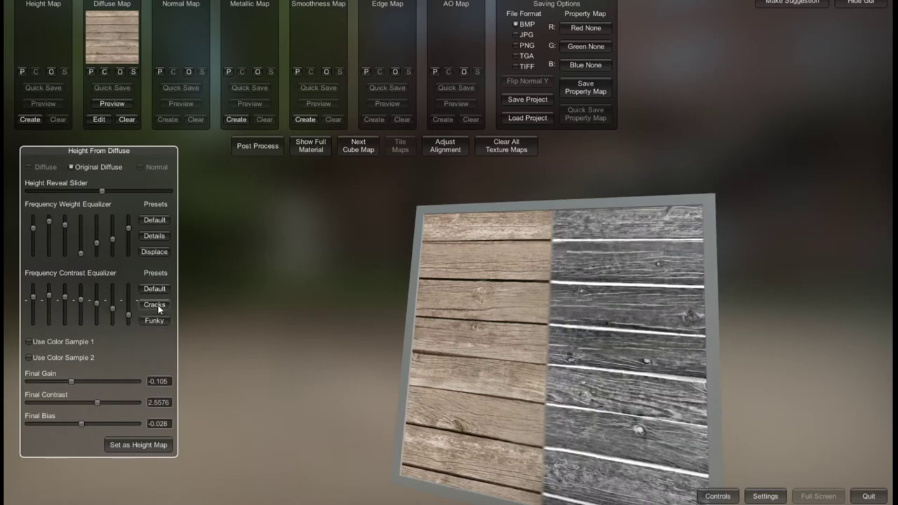
pyautogui.click(157, 289)
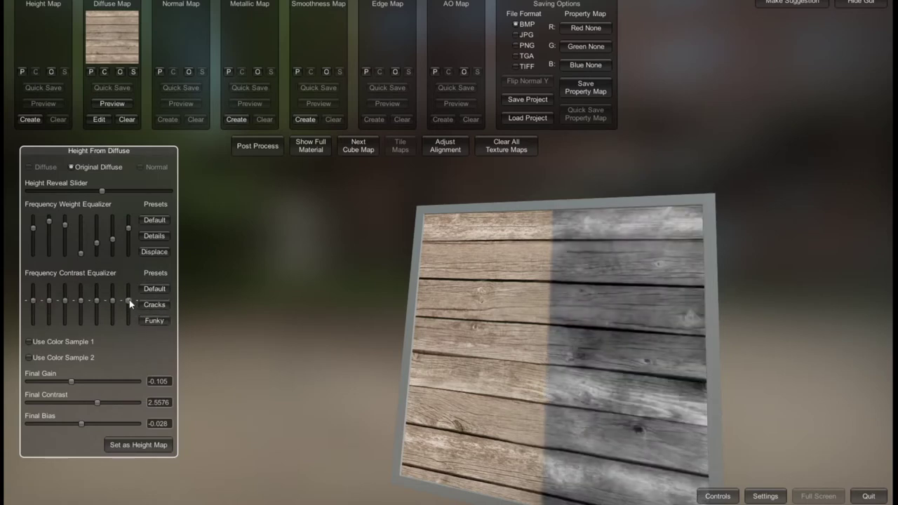
pyautogui.moveTo(129, 300); pyautogui.dragTo(129, 298)
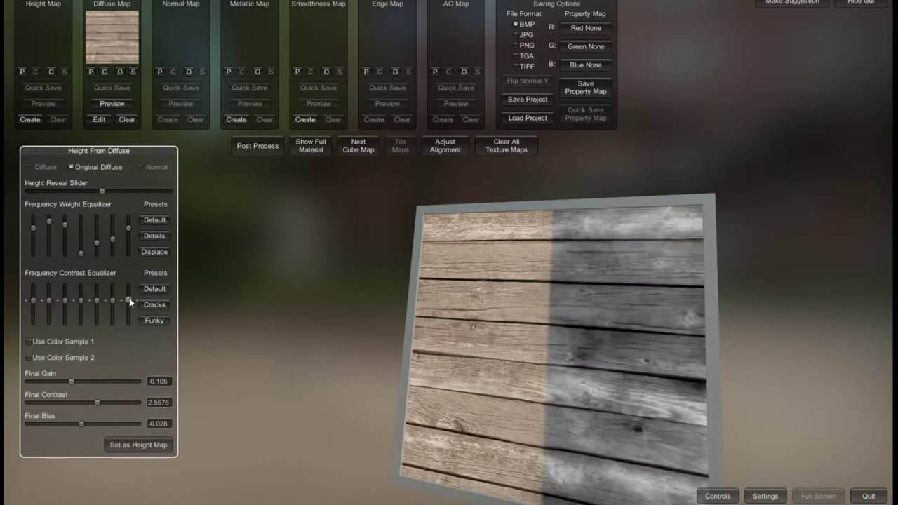
pyautogui.click(144, 446)
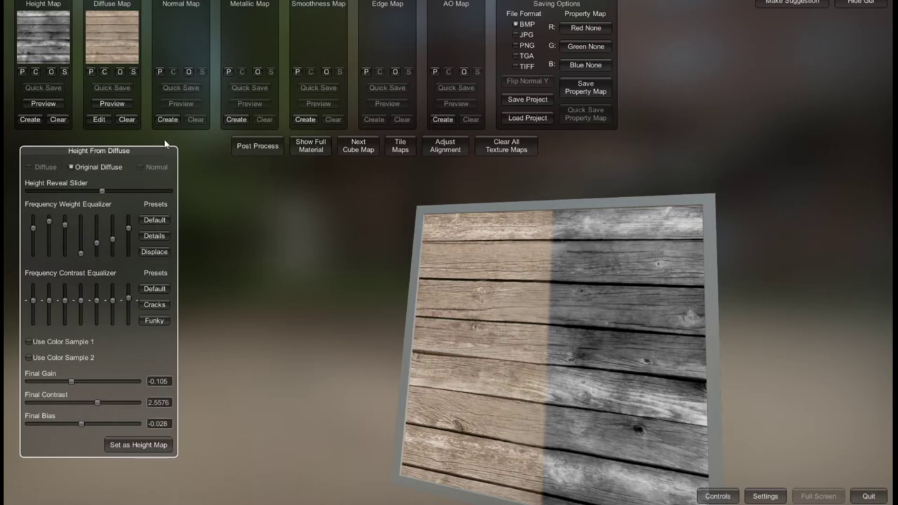
# Create a normal map with the Smooth frequency preset and angular intensity 0.4182
pyautogui.click(167, 119)
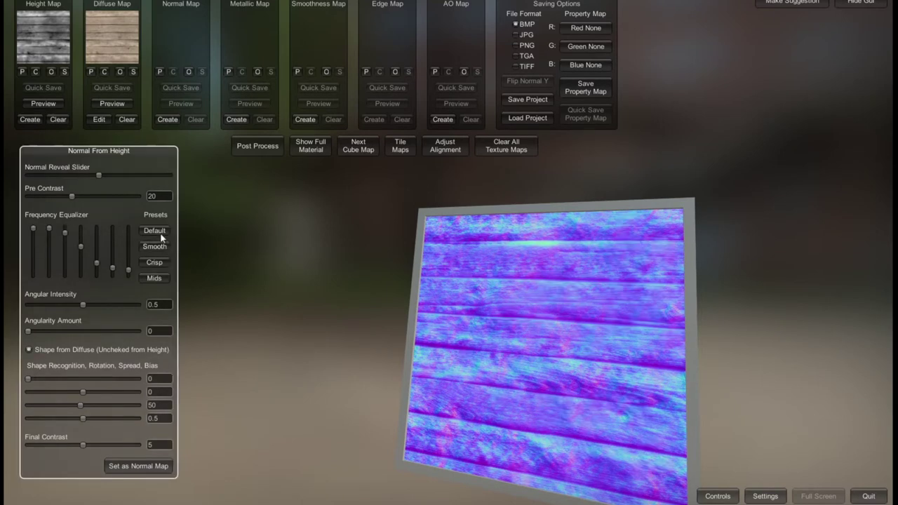
pyautogui.click(161, 264)
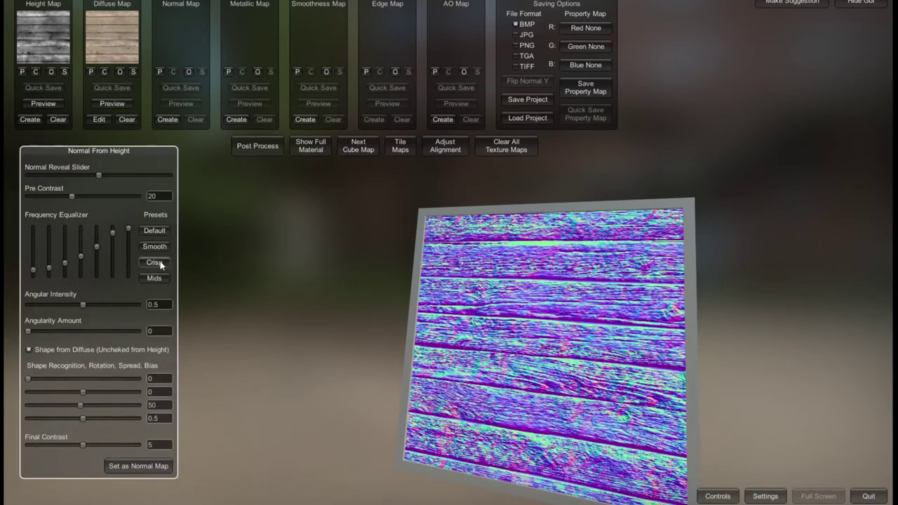
pyautogui.click(165, 277)
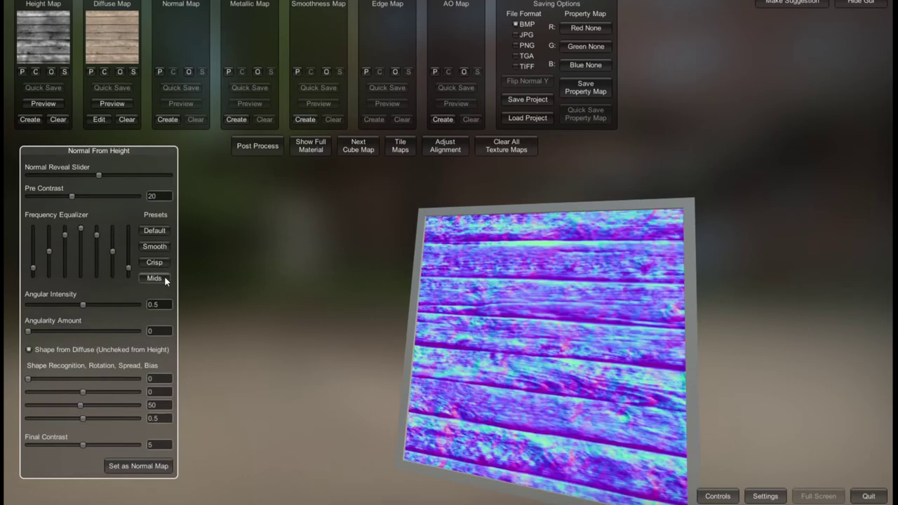
pyautogui.click(160, 249)
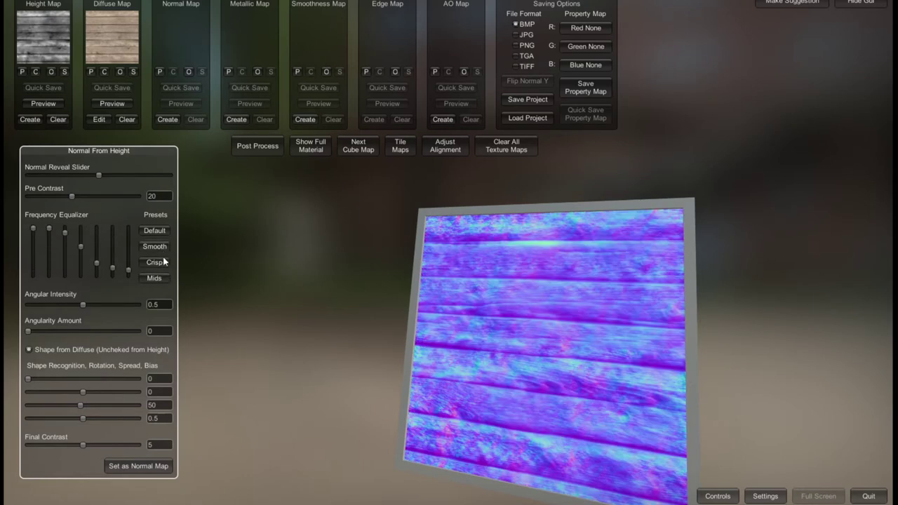
pyautogui.moveTo(80, 305); pyautogui.dragTo(82, 306)
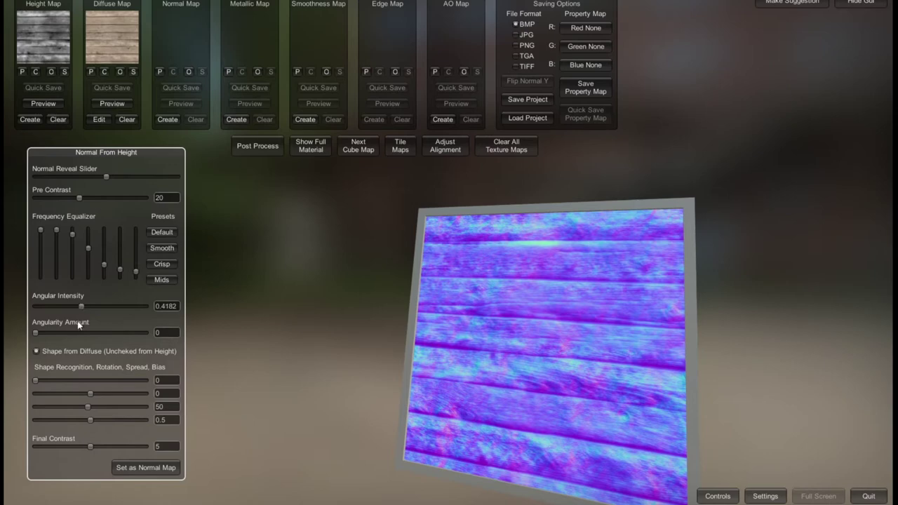
pyautogui.moveTo(36, 332)
pyautogui.mouseDown()
pyautogui.moveTo(62, 331)
pyautogui.moveTo(4, 332)
pyautogui.mouseUp()
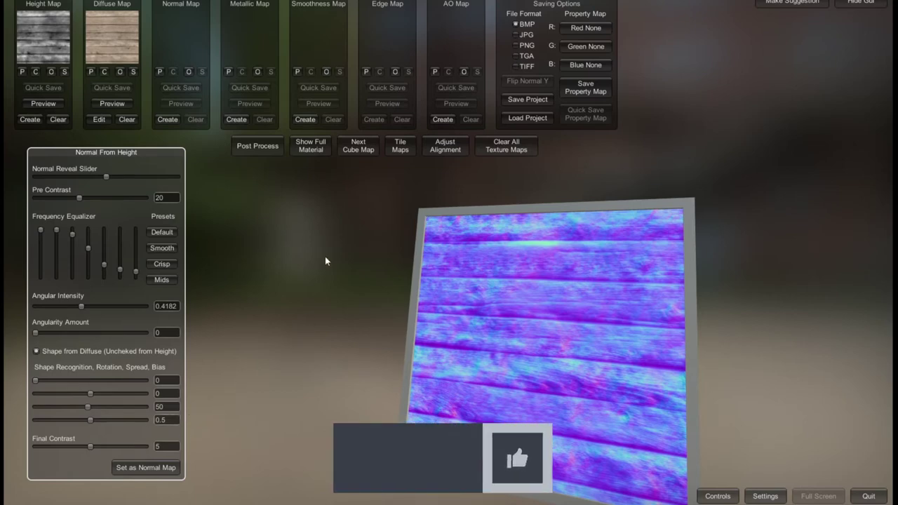
# Show the full wood material on a cube and rotate it to see a side face
pyautogui.click(311, 147)
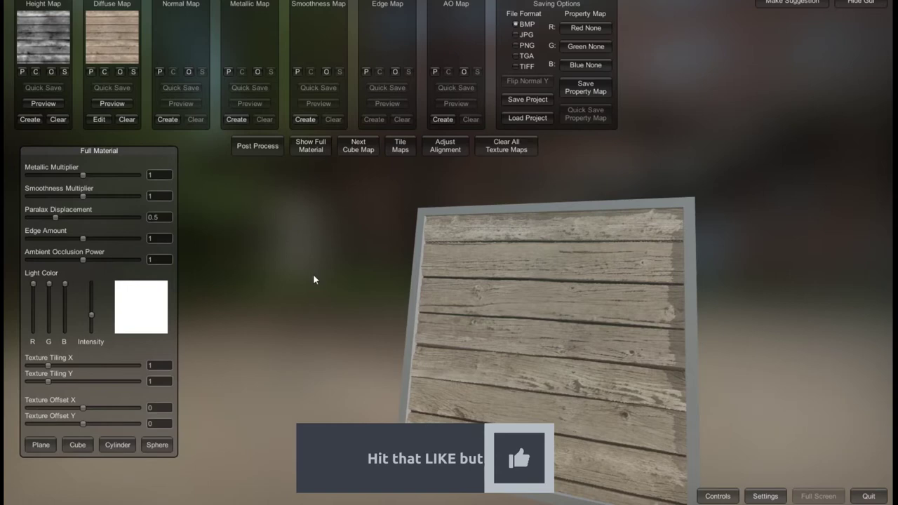
pyautogui.click(75, 446)
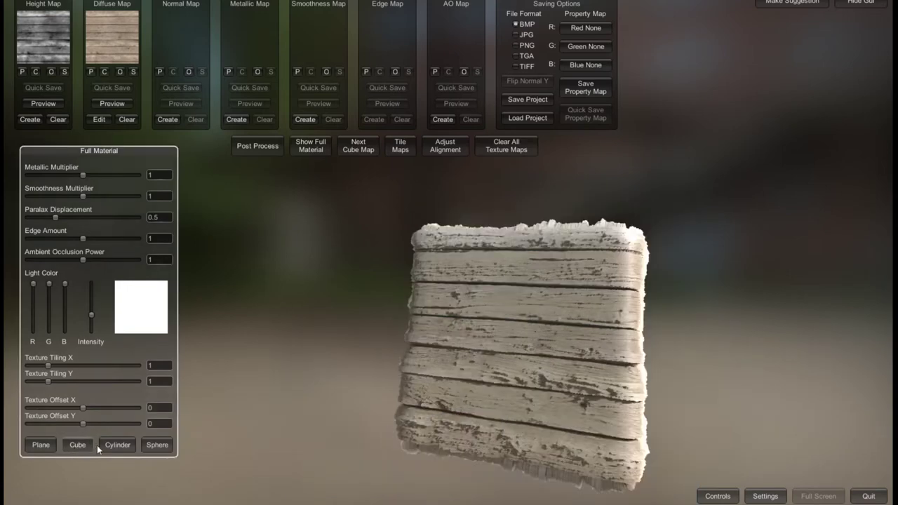
pyautogui.moveTo(580, 330)
pyautogui.mouseDown()
pyautogui.moveTo(432, 346)
pyautogui.moveTo(376, 369)
pyautogui.moveTo(389, 426)
pyautogui.moveTo(430, 373)
pyautogui.moveTo(686, 409)
pyautogui.moveTo(628, 218)
pyautogui.moveTo(422, 240)
pyautogui.mouseUp()
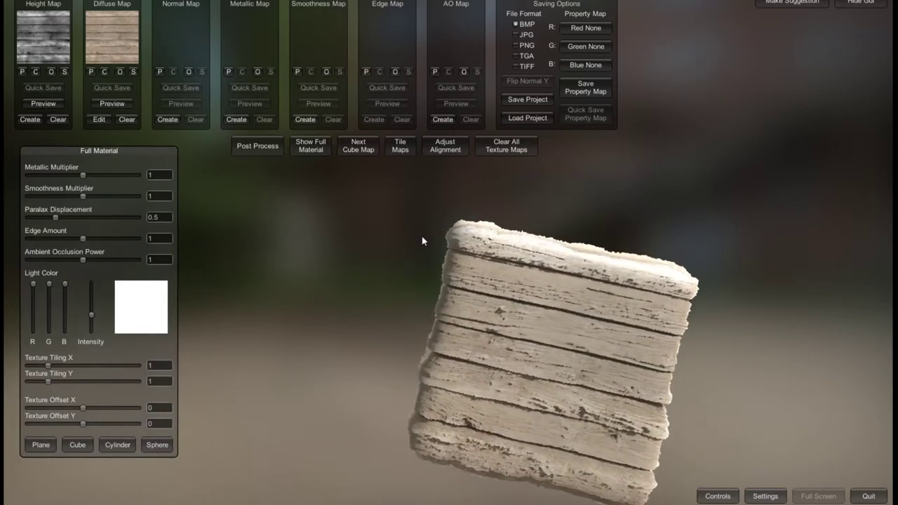
# Create a Smooth-preset normal map with angular intensity 0.0673 and set it as the Normal Map
pyautogui.click(169, 120)
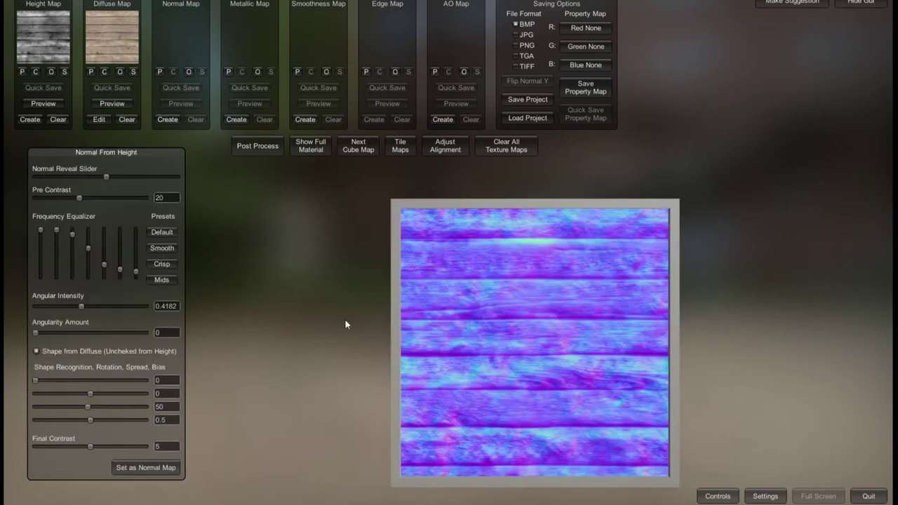
pyautogui.moveTo(517, 315)
pyautogui.mouseDown()
pyautogui.moveTo(636, 361)
pyautogui.moveTo(688, 364)
pyautogui.moveTo(407, 261)
pyautogui.moveTo(403, 251)
pyautogui.mouseUp()
pyautogui.moveTo(81, 306)
pyautogui.mouseDown()
pyautogui.moveTo(35, 308)
pyautogui.moveTo(42, 307)
pyautogui.mouseUp()
pyautogui.click(166, 232)
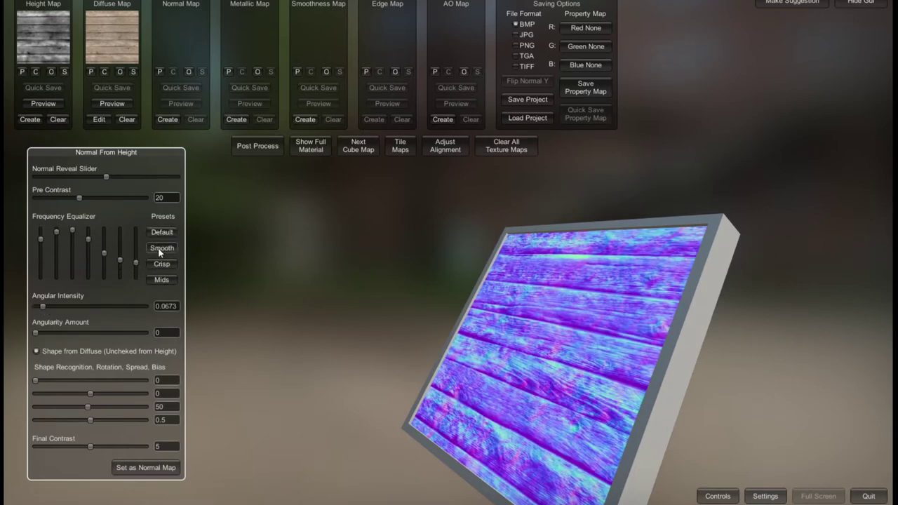
pyautogui.click(160, 250)
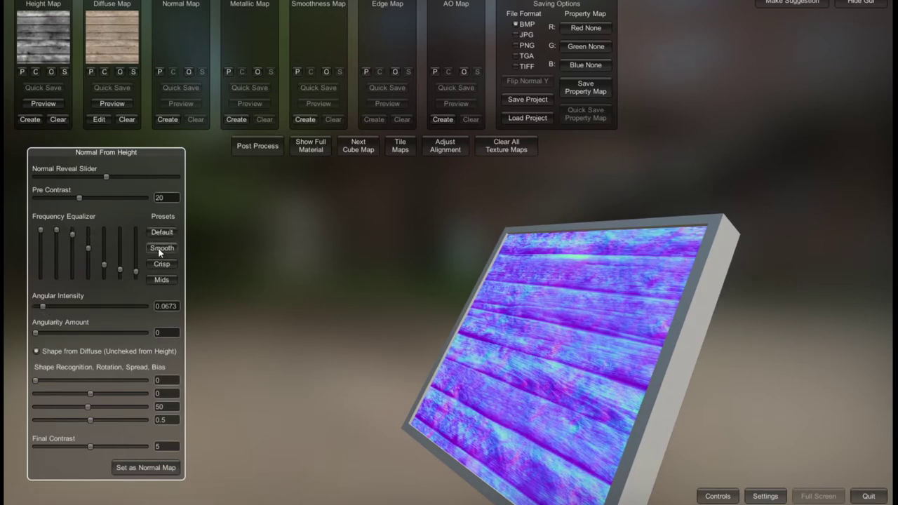
pyautogui.click(168, 468)
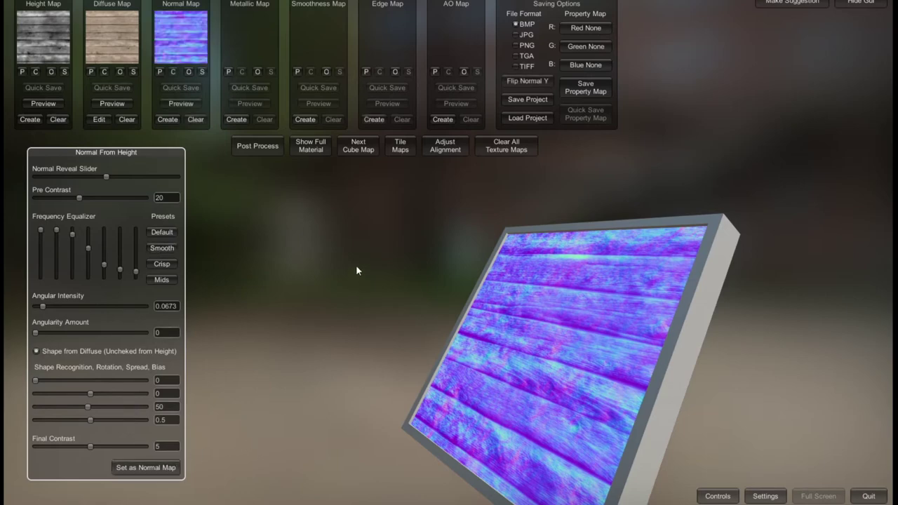
# Return to the full material preview and rotate the wooden cube to inspect it
pyautogui.moveTo(405, 288); pyautogui.dragTo(438, 299)
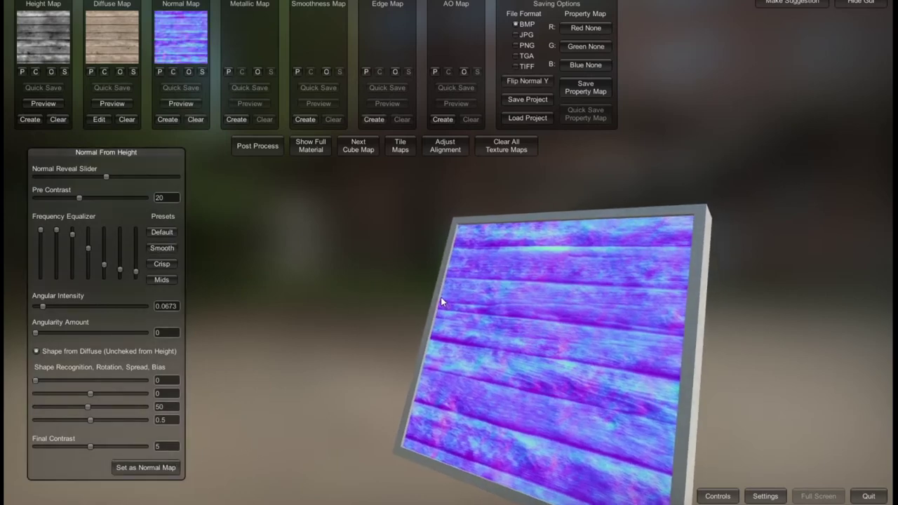
pyautogui.click(306, 149)
pyautogui.moveTo(565, 302)
pyautogui.mouseDown()
pyautogui.moveTo(824, 444)
pyautogui.moveTo(629, 250)
pyautogui.moveTo(553, 331)
pyautogui.moveTo(453, 300)
pyautogui.mouseUp()
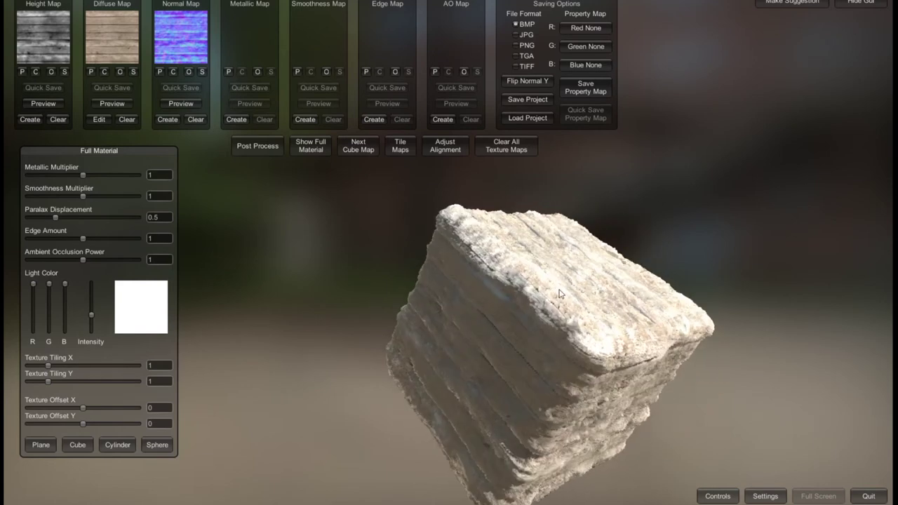
pyautogui.moveTo(571, 268)
pyautogui.mouseDown()
pyautogui.moveTo(545, 262)
pyautogui.moveTo(582, 303)
pyautogui.moveTo(579, 273)
pyautogui.moveTo(575, 322)
pyautogui.mouseUp()
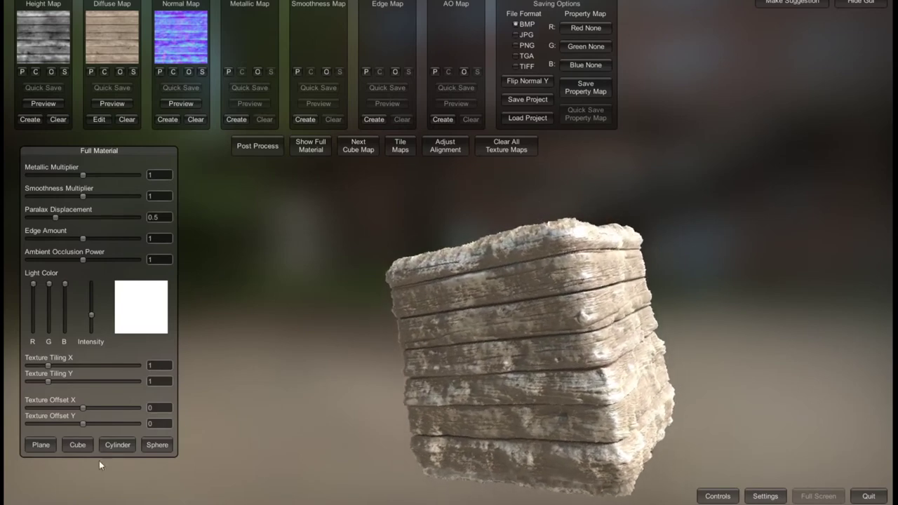
# Preview the material on a cylinder, then a sphere, rotating each
pyautogui.click(122, 446)
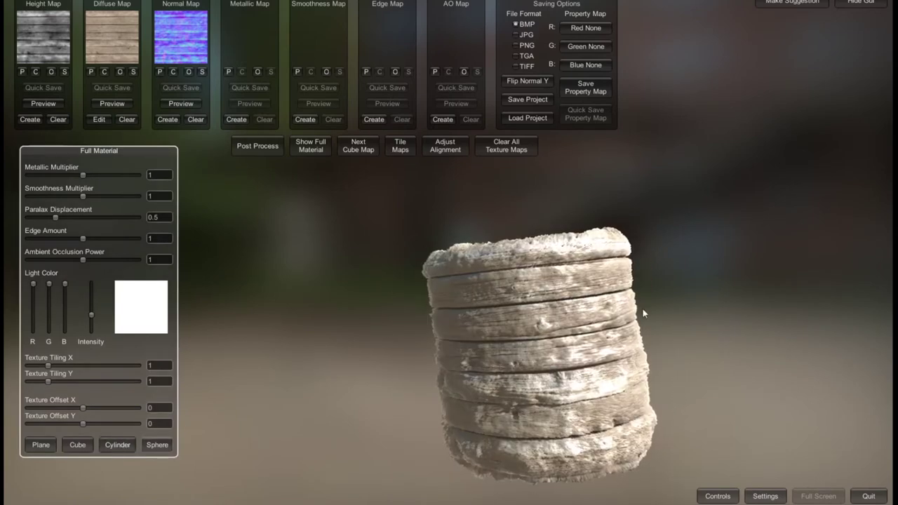
pyautogui.moveTo(643, 308)
pyautogui.mouseDown()
pyautogui.moveTo(656, 352)
pyautogui.moveTo(436, 396)
pyautogui.mouseUp()
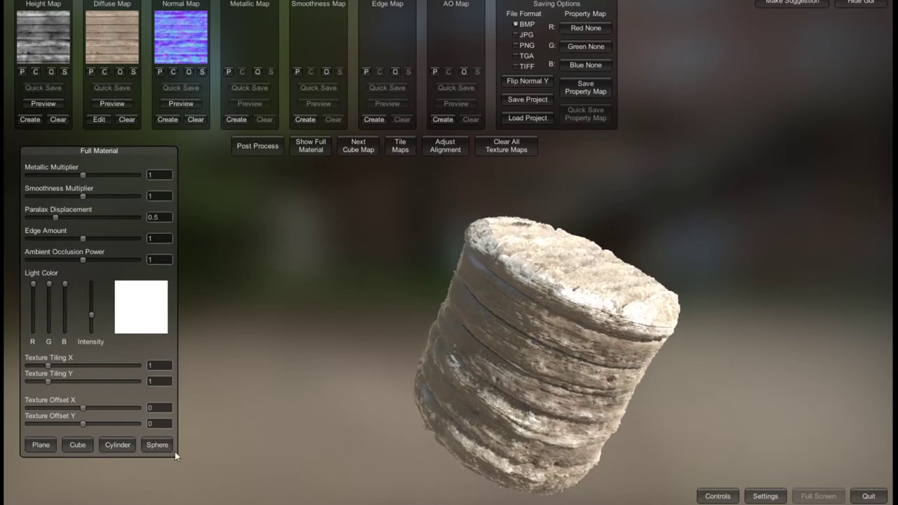
pyautogui.click(157, 444)
pyautogui.moveTo(593, 354)
pyautogui.mouseDown()
pyautogui.moveTo(602, 379)
pyautogui.moveTo(717, 393)
pyautogui.moveTo(744, 387)
pyautogui.mouseUp()
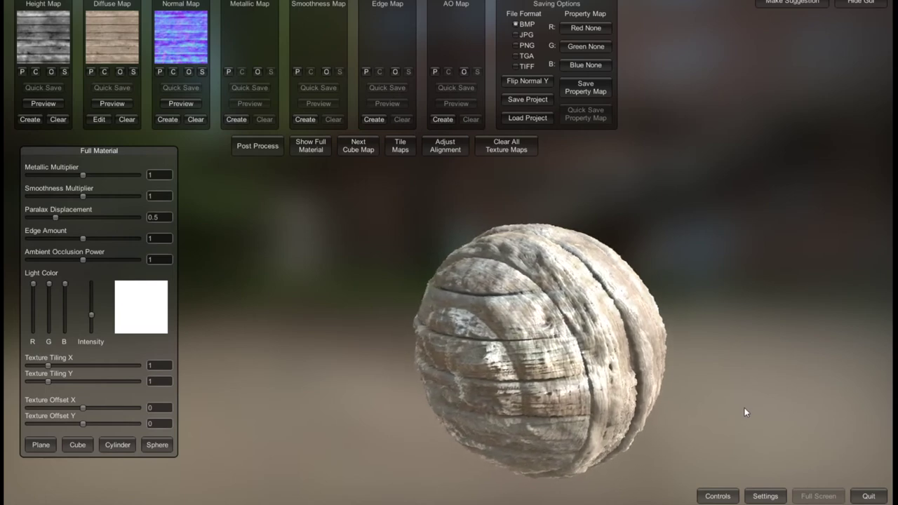
# Switch to the next, brighter environment cube map and return to the full material sphere
pyautogui.click(411, 152)
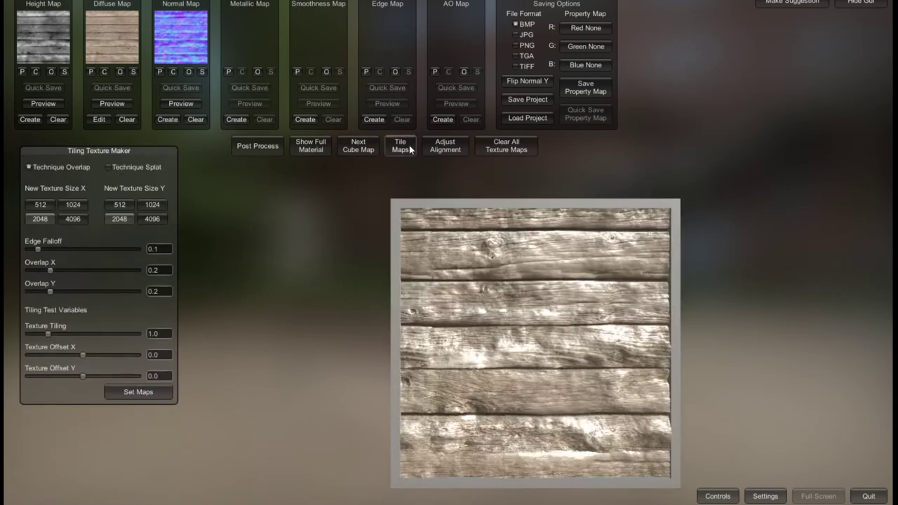
pyautogui.click(360, 145)
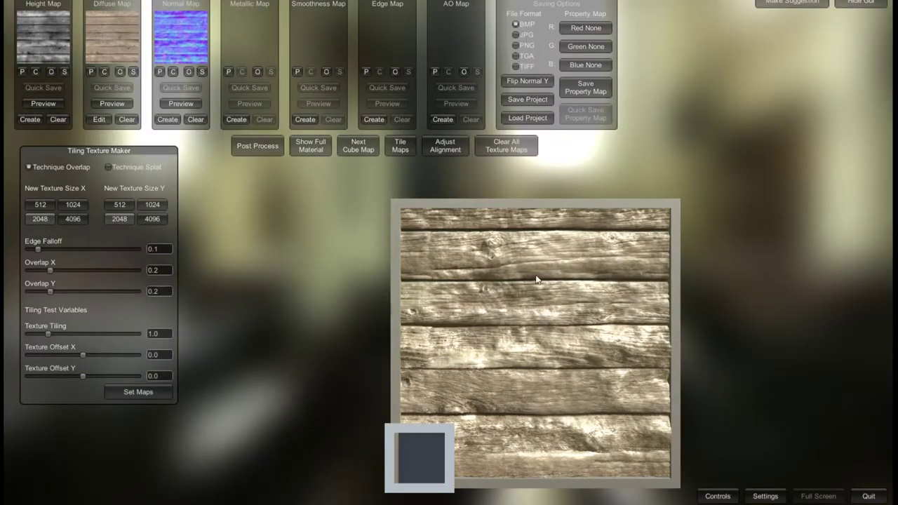
pyautogui.moveTo(536, 279)
pyautogui.mouseDown()
pyautogui.moveTo(607, 235)
pyautogui.moveTo(391, 228)
pyautogui.mouseUp()
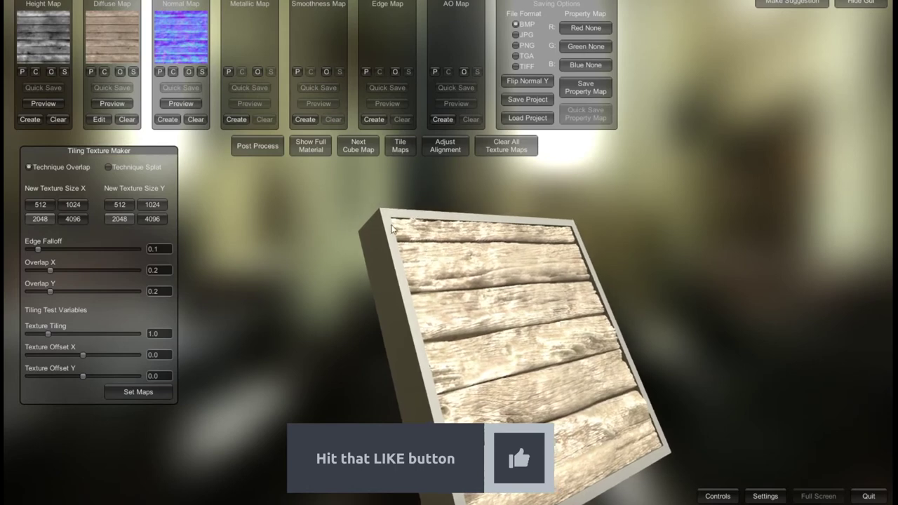
pyautogui.click(312, 145)
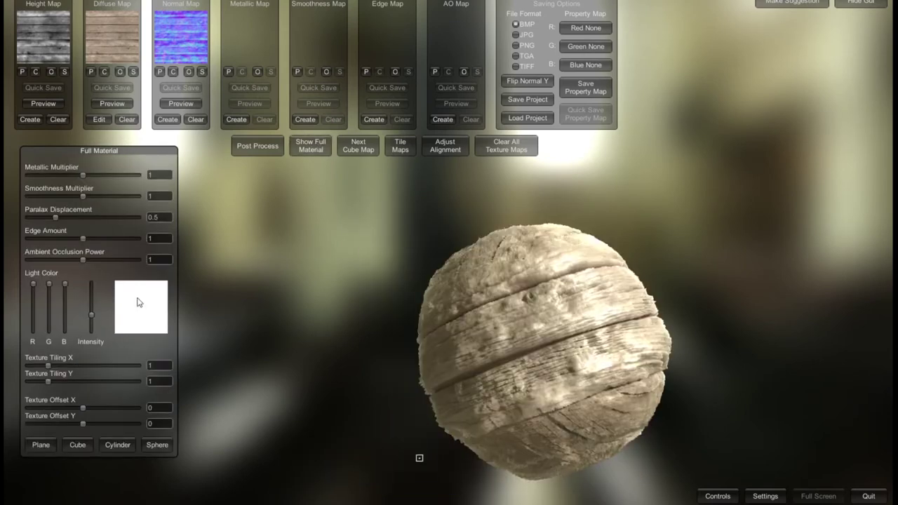
# Brighten the light and set tiling 1.1884 × 1.0235 with offsets -0.028 and 0.0384 on a cube
pyautogui.moveTo(92, 315); pyautogui.dragTo(93, 323)
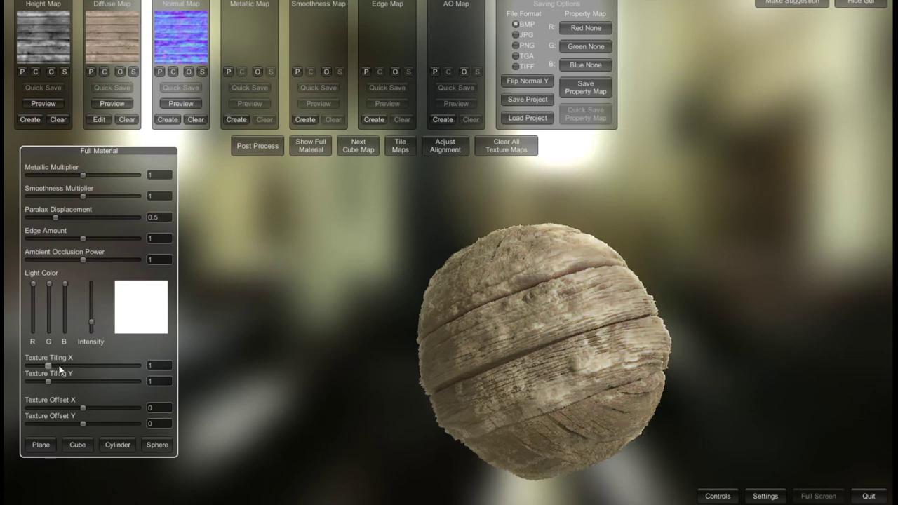
pyautogui.moveTo(60, 368); pyautogui.dragTo(51, 366)
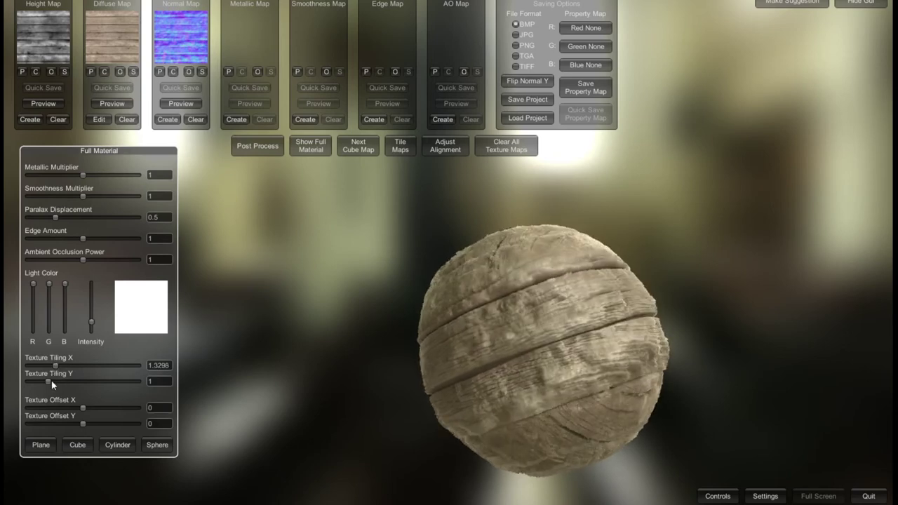
pyautogui.click(51, 380)
pyautogui.click(69, 448)
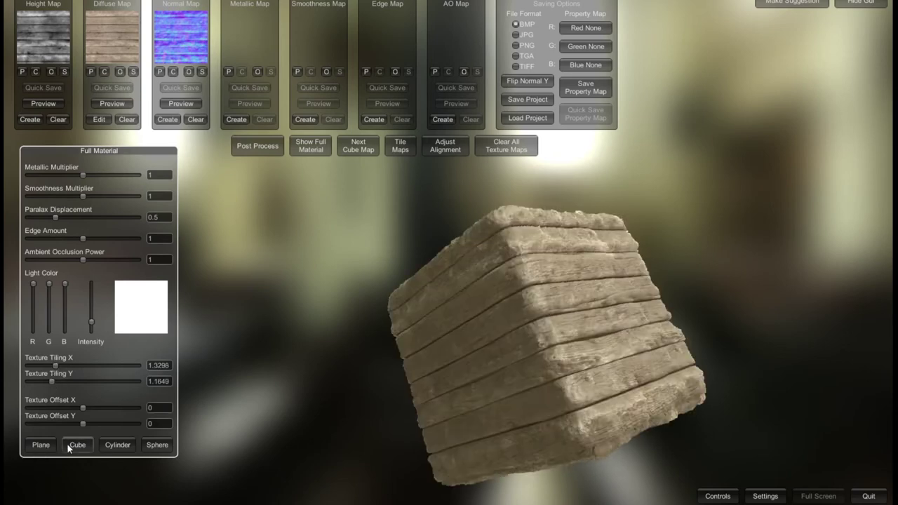
pyautogui.moveTo(57, 365); pyautogui.dragTo(48, 380)
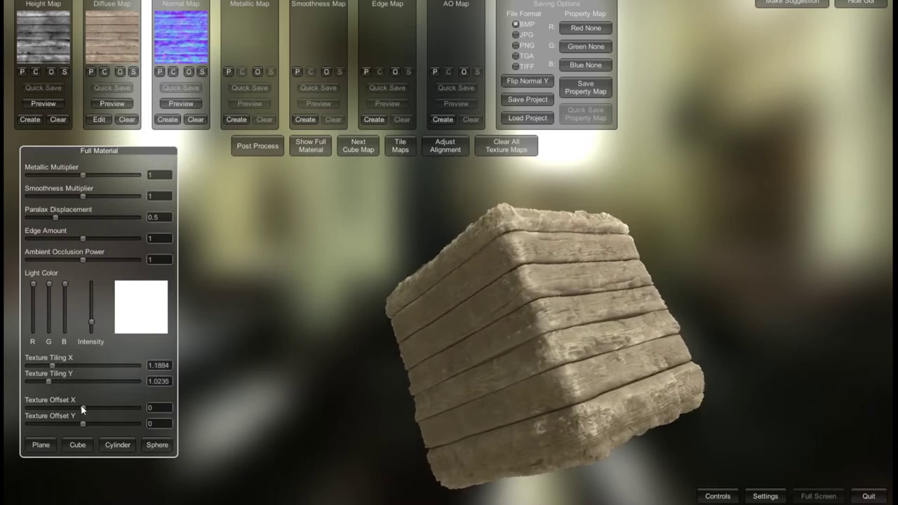
pyautogui.moveTo(82, 408); pyautogui.dragTo(85, 423)
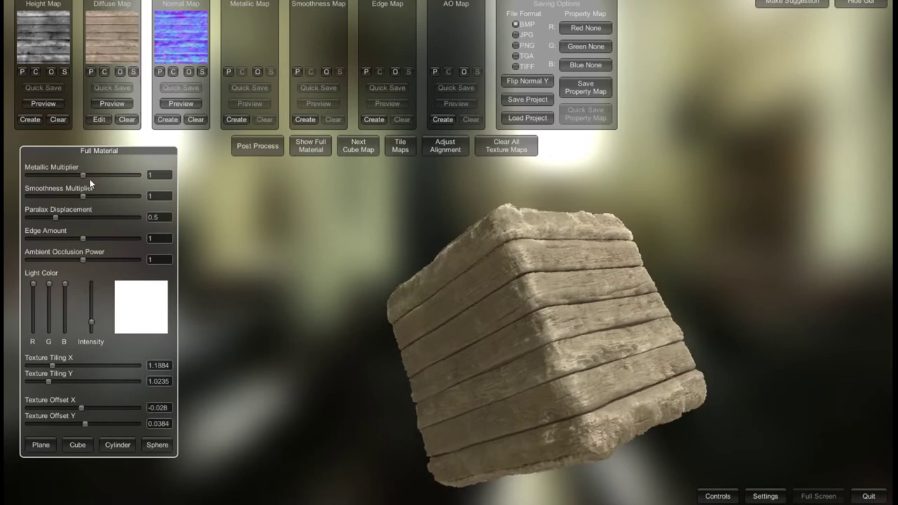
# Raise the metallic multiplier to 1.0865, then generate an AO map from normal and depth
pyautogui.moveTo(85, 174); pyautogui.dragTo(87, 175)
pyautogui.moveTo(155, 150)
pyautogui.mouseDown()
pyautogui.moveTo(286, 208)
pyautogui.moveTo(357, 178)
pyautogui.mouseUp()
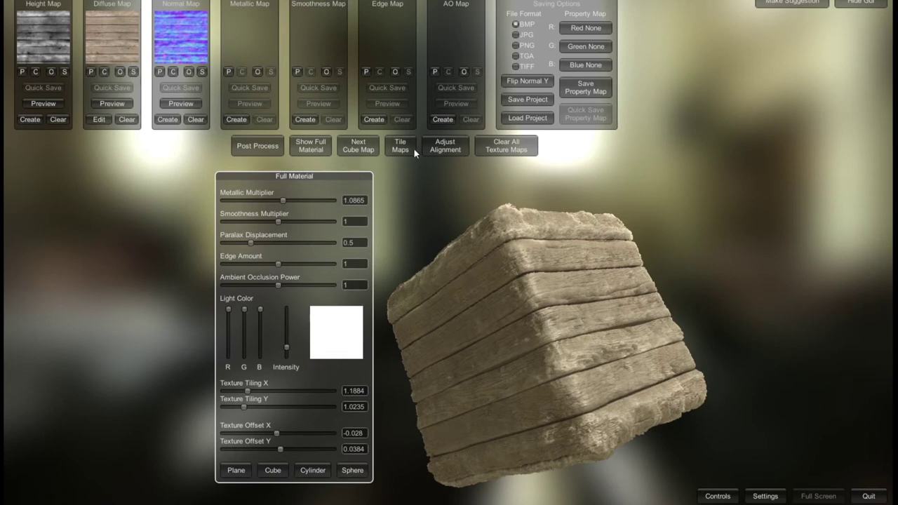
pyautogui.click(435, 122)
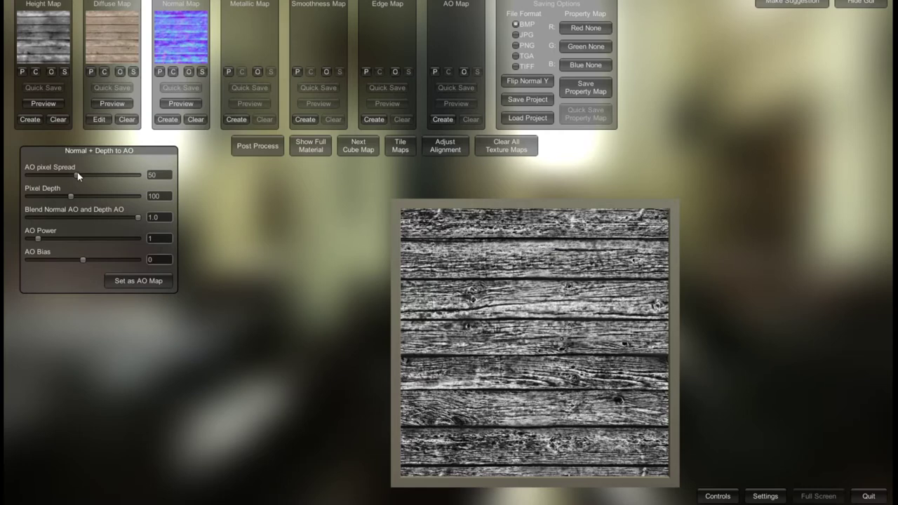
# Set the AO map's pixel spread to 40.288, then start a metallic map from the diffuse
pyautogui.moveTo(78, 172); pyautogui.dragTo(76, 174)
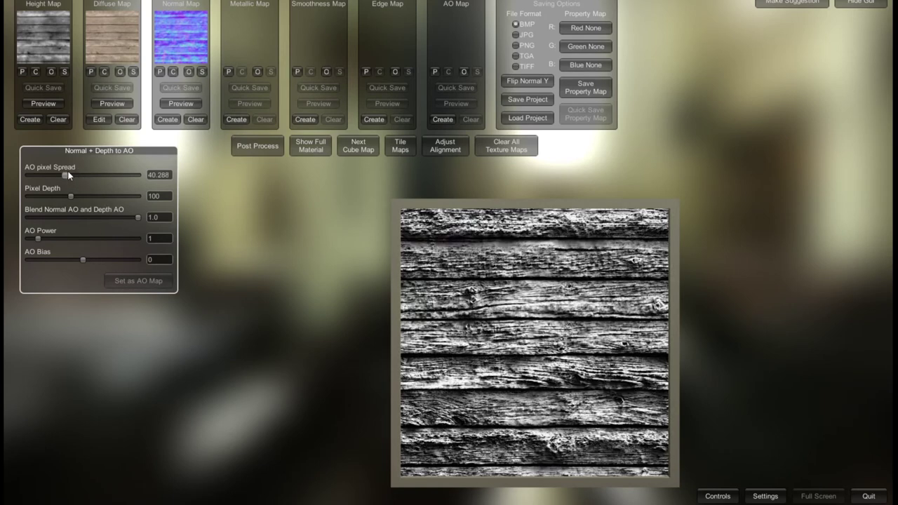
pyautogui.click(65, 175)
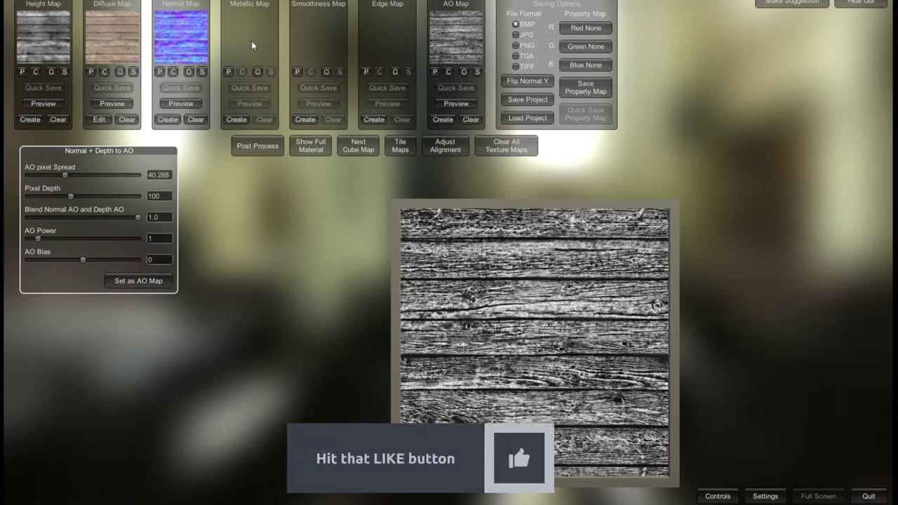
pyautogui.click(235, 119)
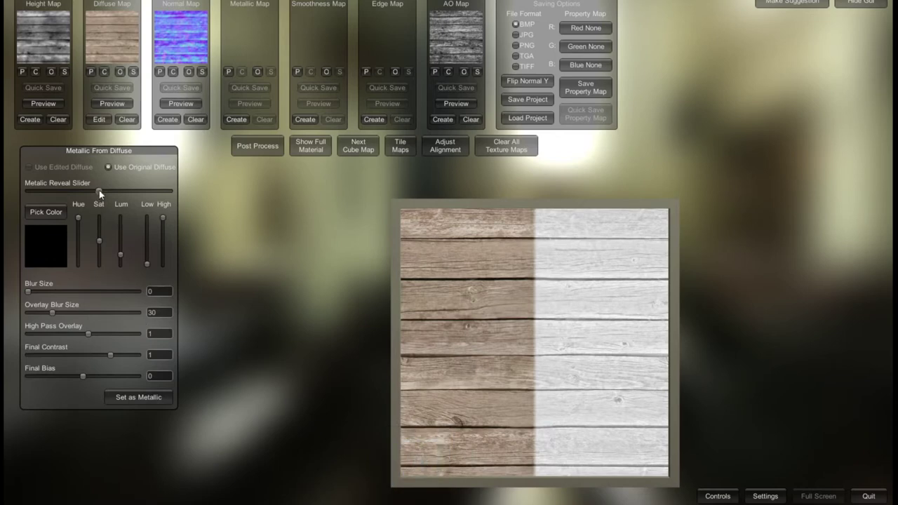
# Tune the metallic reveal split and luminance, then view the full material on the rotated cube
pyautogui.moveTo(98, 190); pyautogui.dragTo(107, 196)
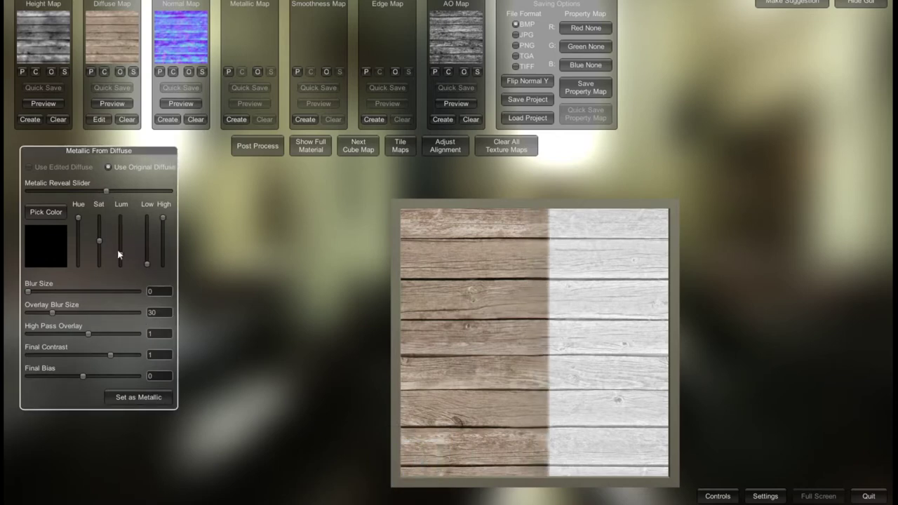
pyautogui.moveTo(121, 245); pyautogui.dragTo(121, 263)
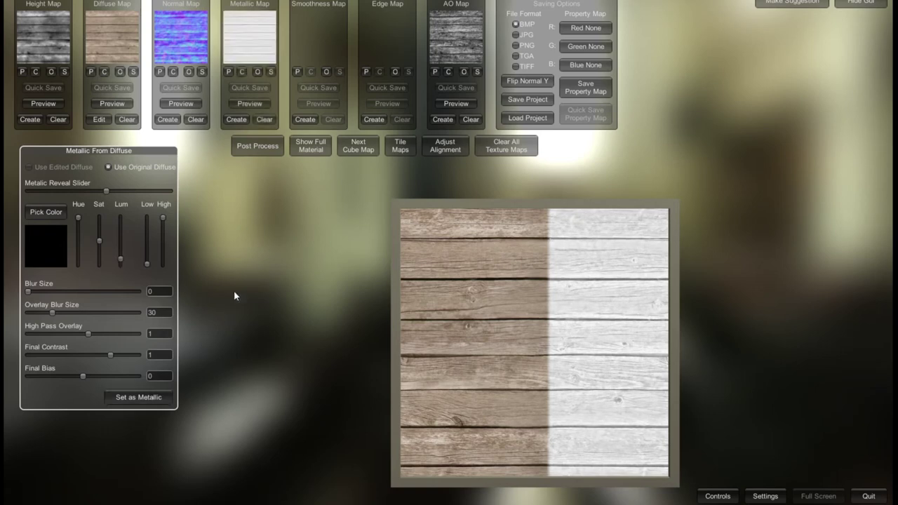
pyautogui.click(312, 150)
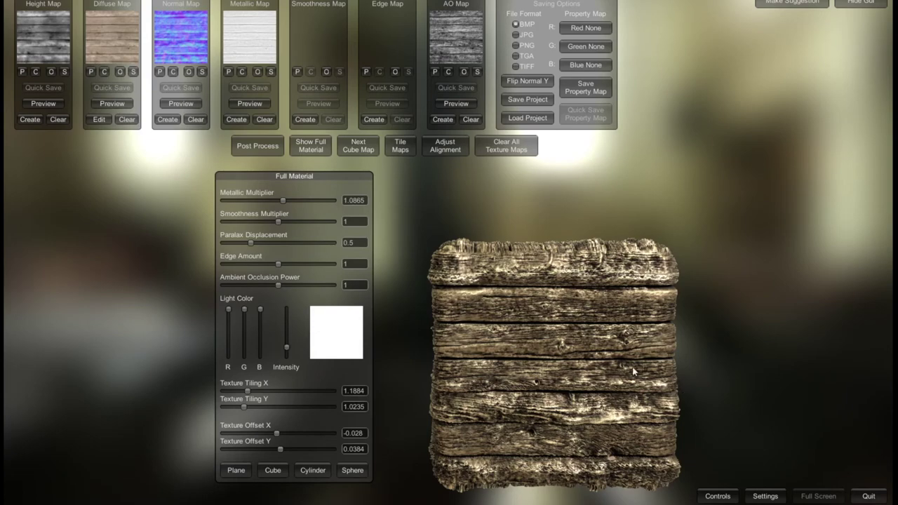
pyautogui.moveTo(497, 299)
pyautogui.mouseDown()
pyautogui.moveTo(570, 323)
pyautogui.moveTo(770, 312)
pyautogui.mouseUp()
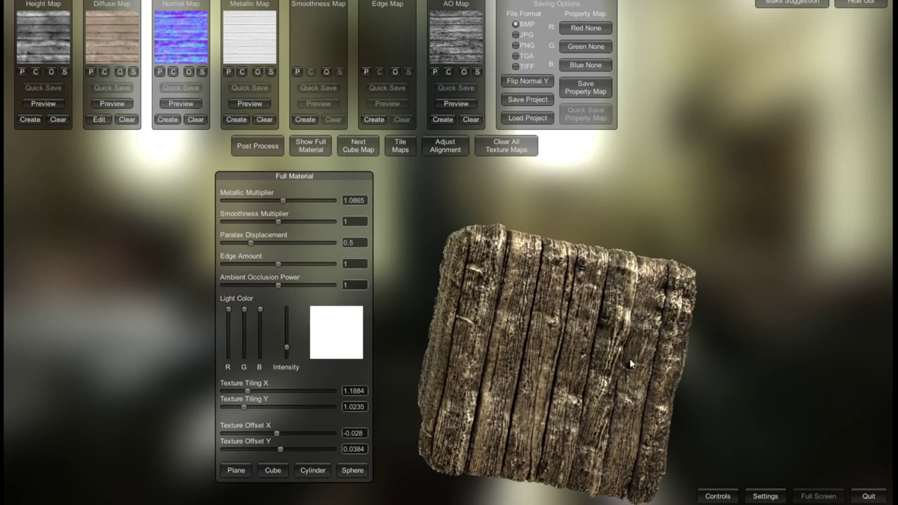
pyautogui.moveTo(770, 312)
pyautogui.mouseDown()
pyautogui.moveTo(611, 383)
pyautogui.moveTo(413, 174)
pyautogui.mouseUp()
# Generate the smoothness map with metal smoothness 0.6278 and preview it on the cube under less-blue light
pyautogui.click(306, 119)
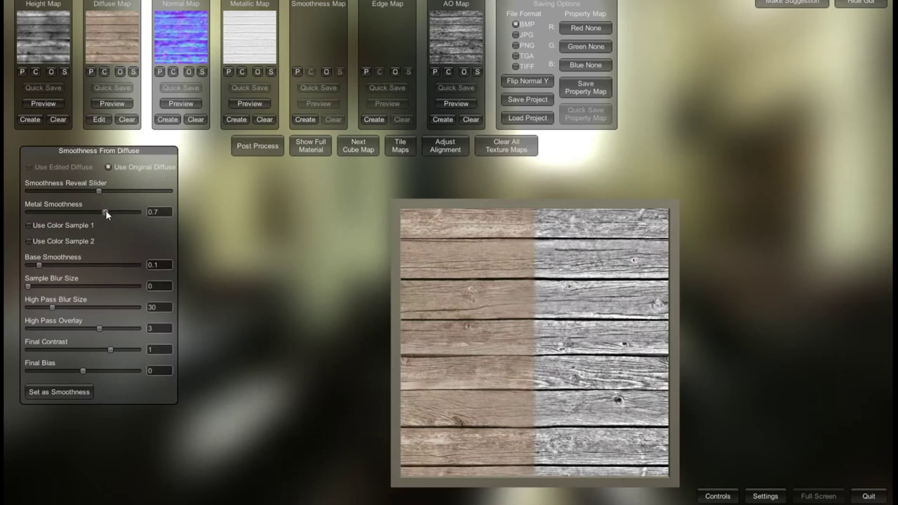
pyautogui.moveTo(107, 214); pyautogui.dragTo(98, 216)
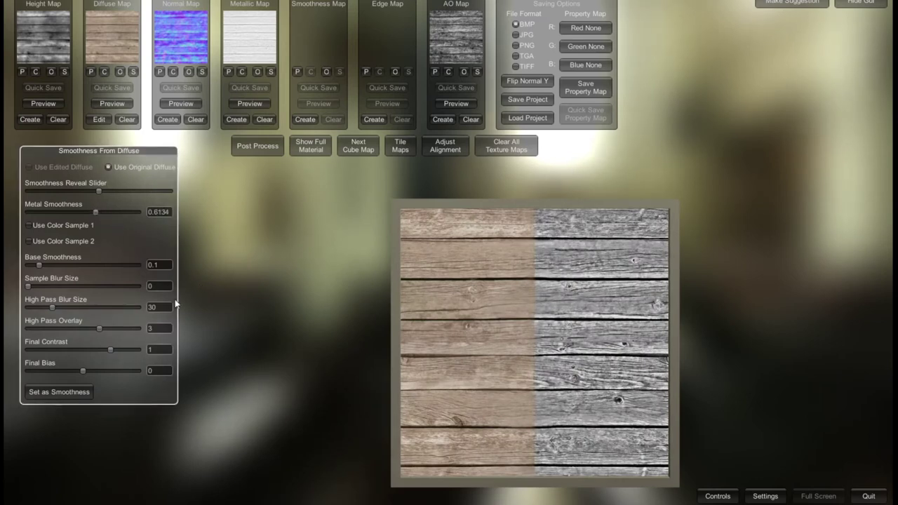
pyautogui.click(308, 147)
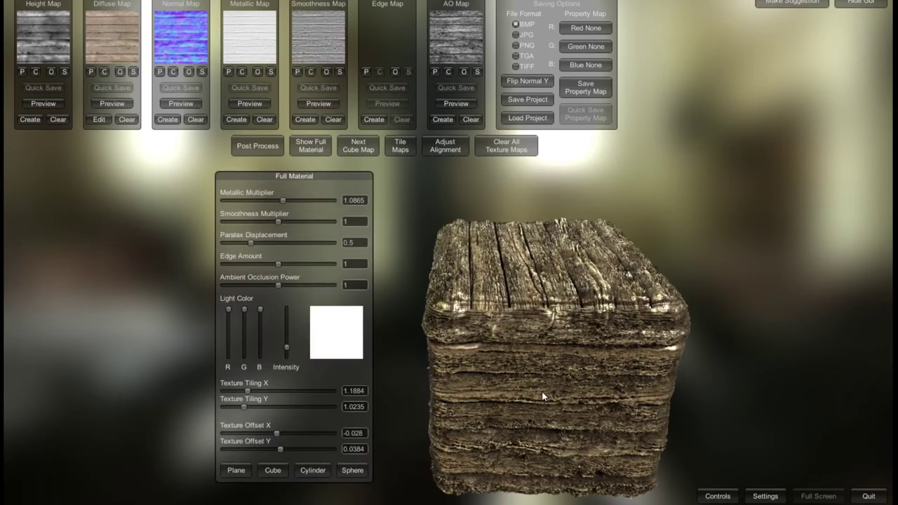
pyautogui.moveTo(261, 309); pyautogui.dragTo(262, 336)
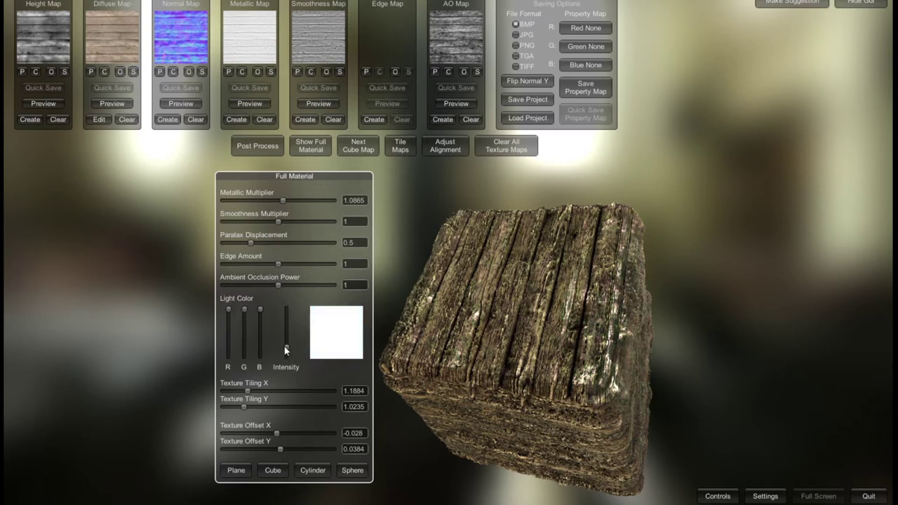
pyautogui.moveTo(287, 343); pyautogui.dragTo(286, 346)
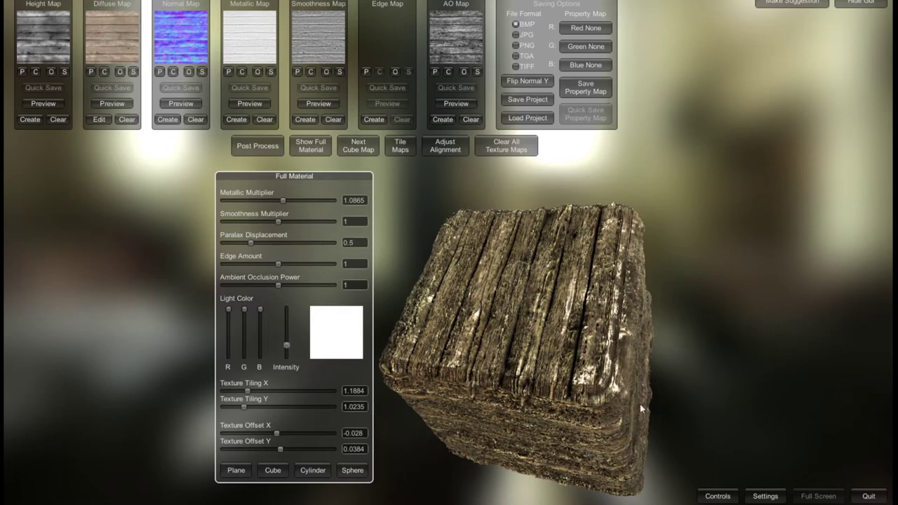
pyautogui.moveTo(640, 404)
pyautogui.mouseDown()
pyautogui.moveTo(618, 248)
pyautogui.moveTo(732, 283)
pyautogui.moveTo(598, 247)
pyautogui.moveTo(511, 360)
pyautogui.moveTo(508, 378)
pyautogui.mouseUp()
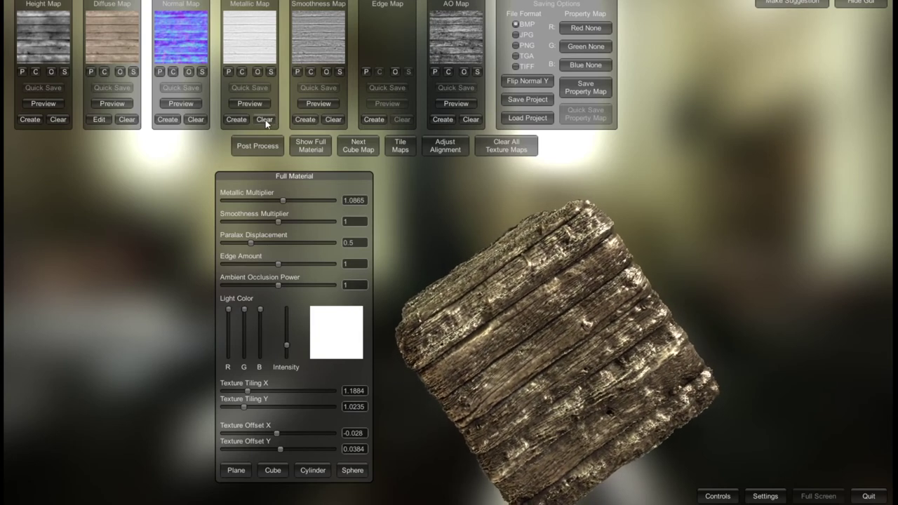
# Clear the metallic map, view the cube in two other environments, then show the AO preview
pyautogui.click(264, 120)
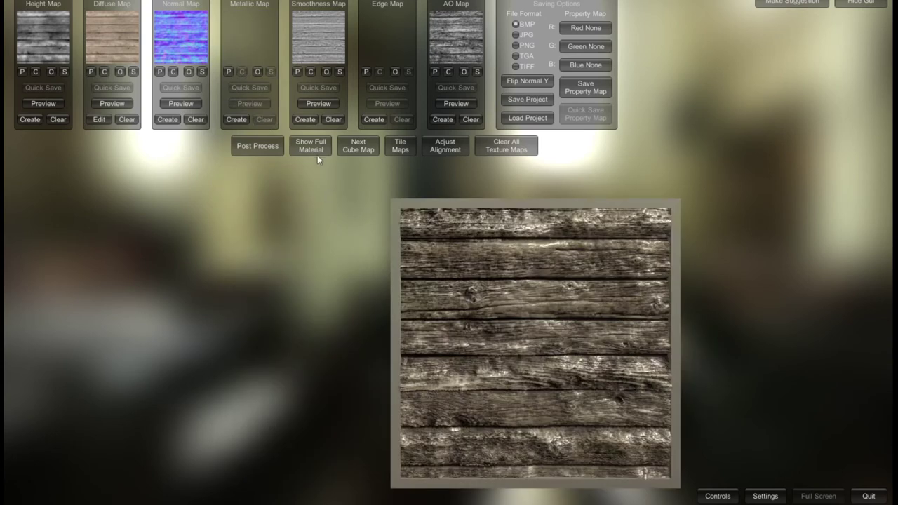
pyautogui.click(354, 147)
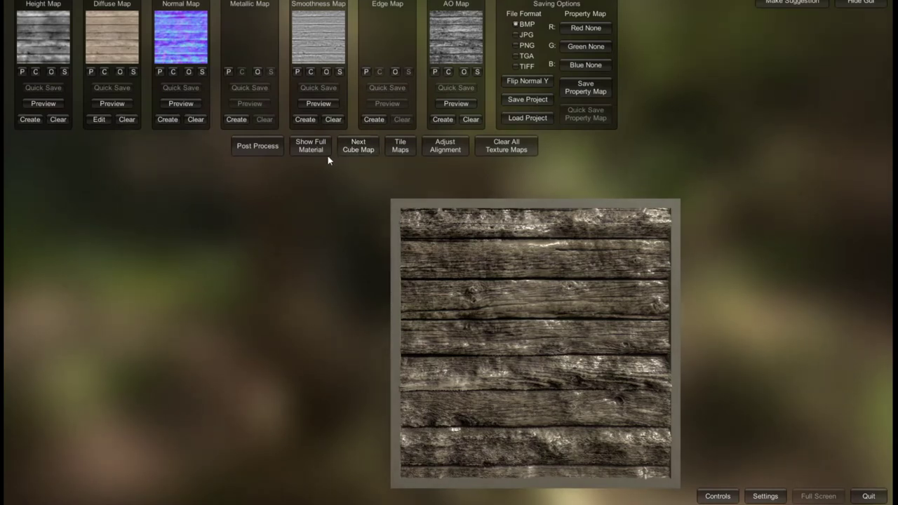
pyautogui.click(320, 152)
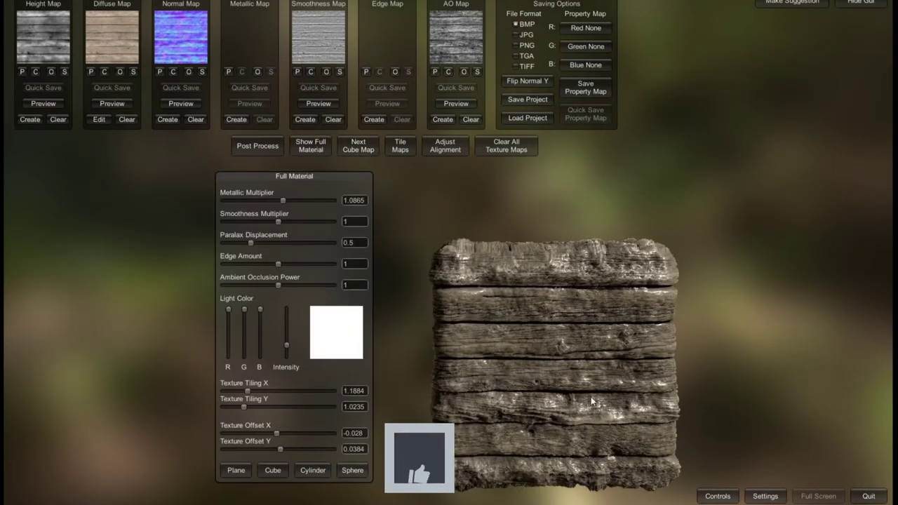
pyautogui.moveTo(590, 396)
pyautogui.mouseDown()
pyautogui.moveTo(528, 395)
pyautogui.moveTo(512, 256)
pyautogui.moveTo(642, 307)
pyautogui.mouseUp()
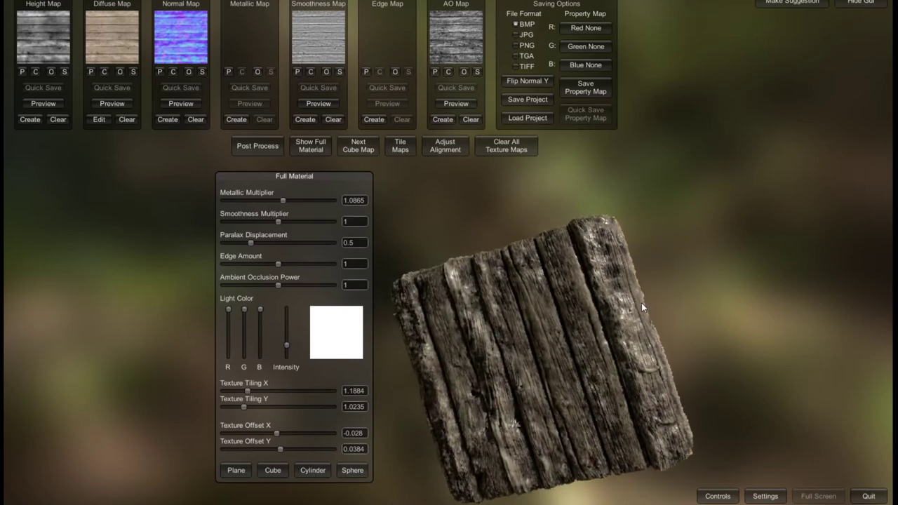
pyautogui.click(358, 145)
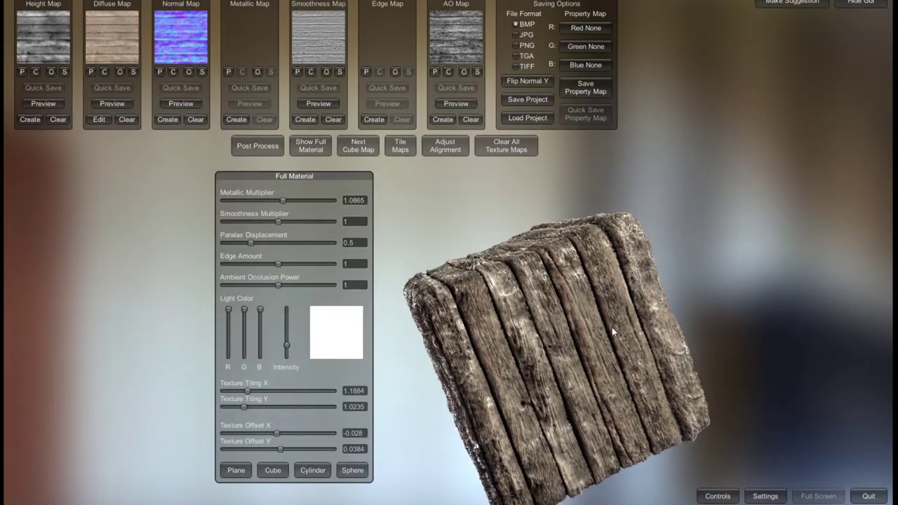
pyautogui.moveTo(611, 326)
pyautogui.mouseDown()
pyautogui.moveTo(579, 310)
pyautogui.moveTo(686, 317)
pyautogui.mouseUp()
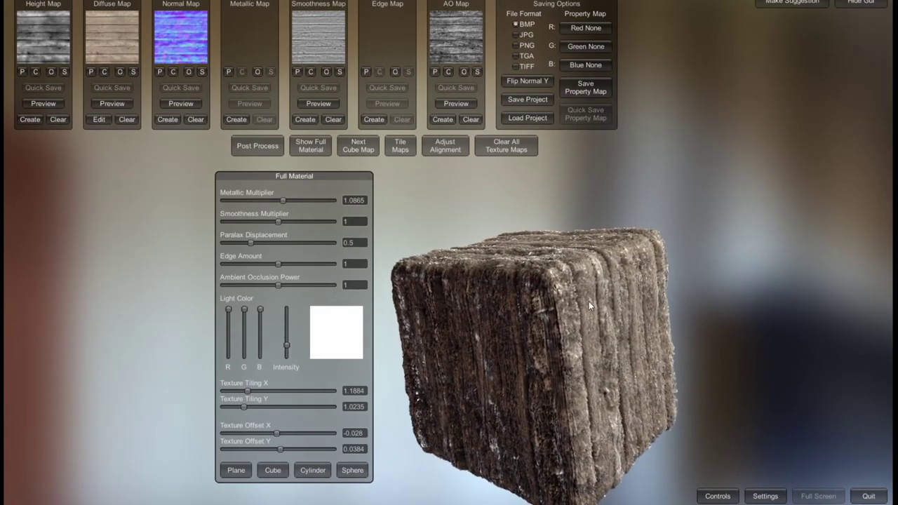
pyautogui.click(455, 104)
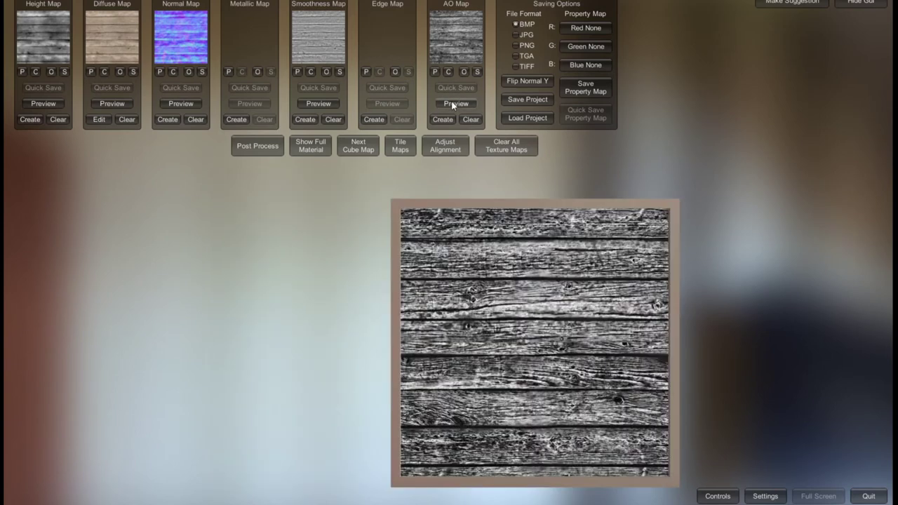
# Preview the smoothness and normal maps, then the full wood material on the cube in a new environment
pyautogui.click(322, 102)
pyautogui.click(190, 106)
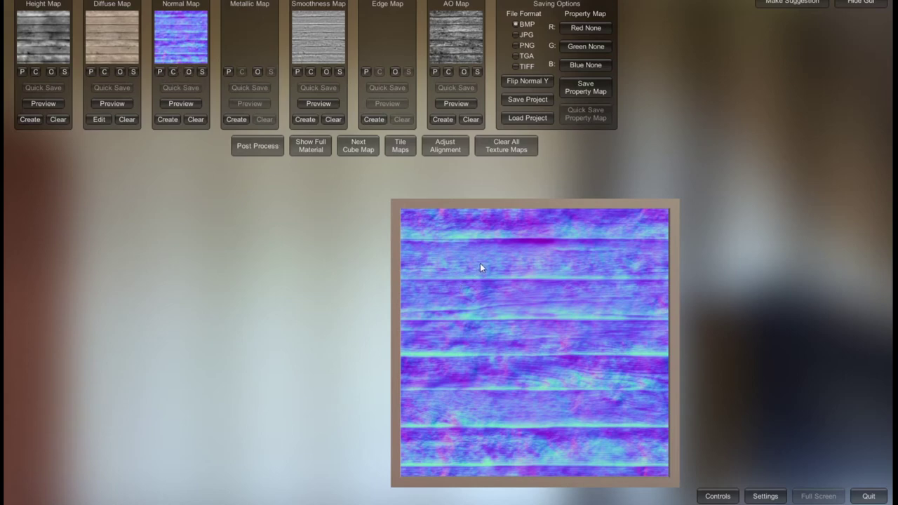
pyautogui.moveTo(479, 263); pyautogui.dragTo(492, 313)
pyautogui.click(347, 148)
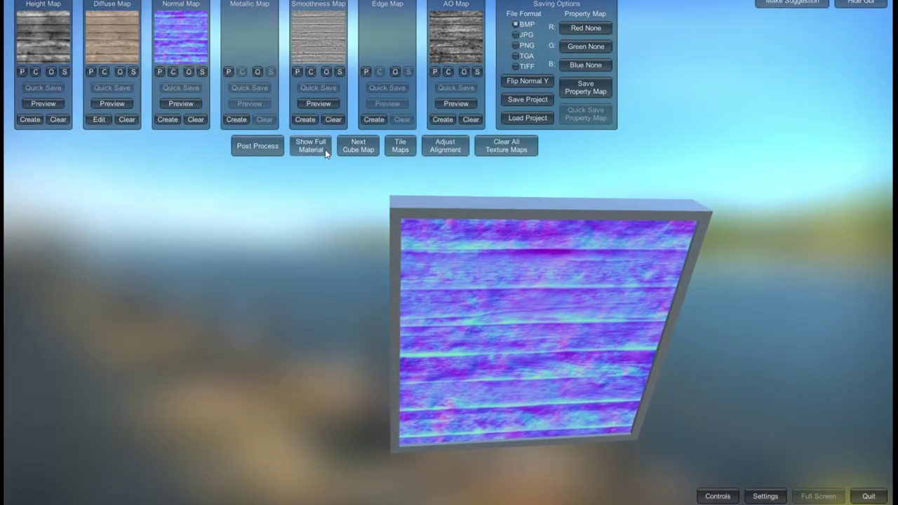
pyautogui.click(325, 149)
pyautogui.moveTo(629, 366)
pyautogui.mouseDown()
pyautogui.moveTo(490, 246)
pyautogui.moveTo(721, 417)
pyautogui.moveTo(636, 374)
pyautogui.moveTo(641, 397)
pyautogui.moveTo(567, 319)
pyautogui.moveTo(523, 302)
pyautogui.mouseUp()
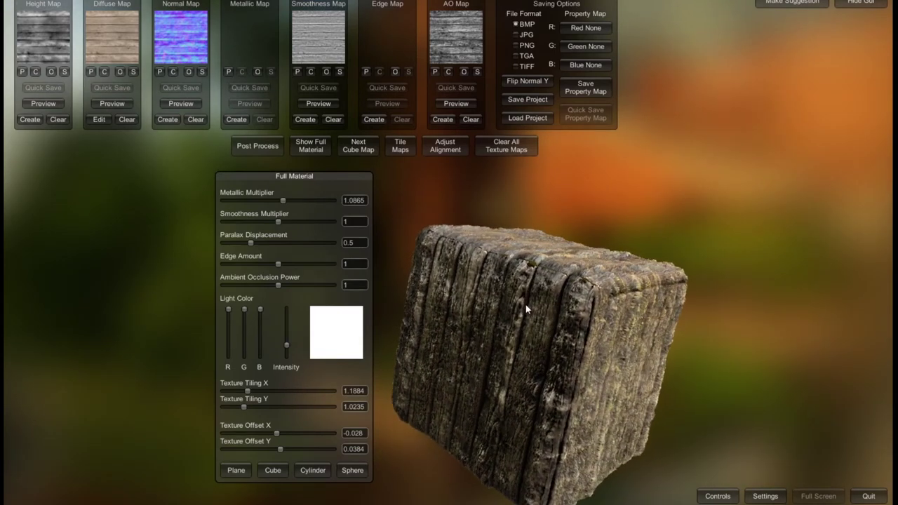
# Regenerate the metallic map with an adjusted hue range, check it on the cube, and open Save Project
pyautogui.click(236, 119)
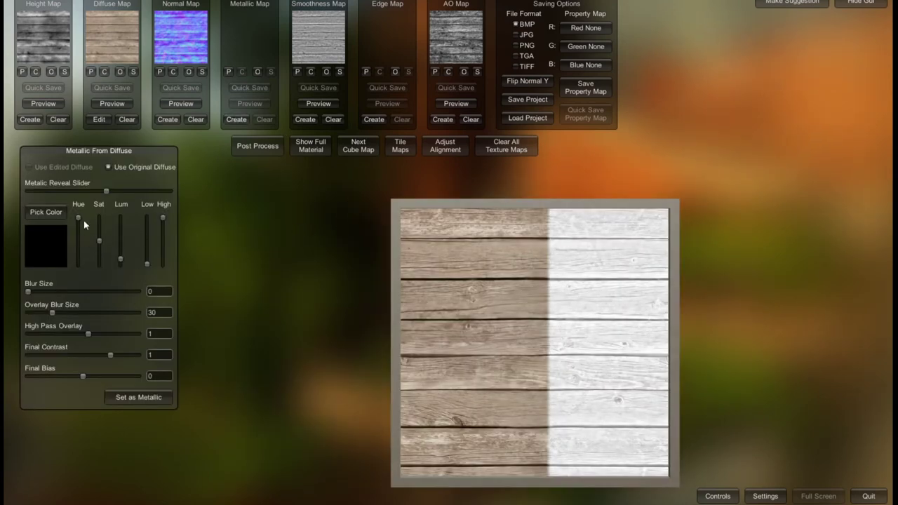
pyautogui.moveTo(77, 219); pyautogui.dragTo(76, 228)
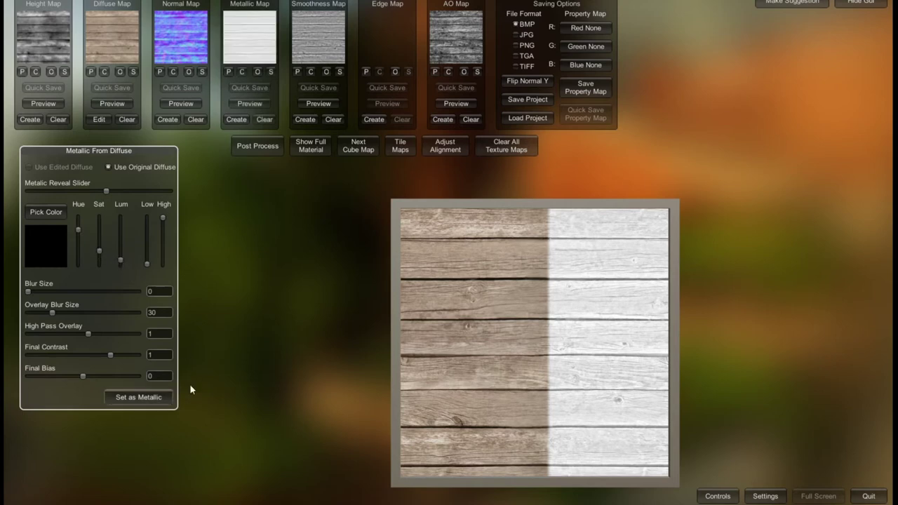
pyautogui.click(319, 151)
pyautogui.moveTo(600, 382)
pyautogui.mouseDown()
pyautogui.moveTo(657, 461)
pyautogui.moveTo(645, 435)
pyautogui.mouseUp()
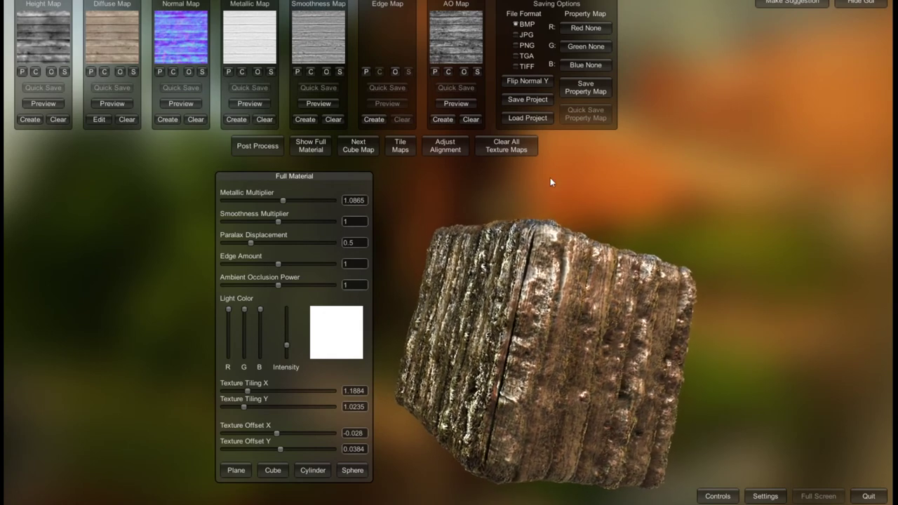
pyautogui.click(528, 100)
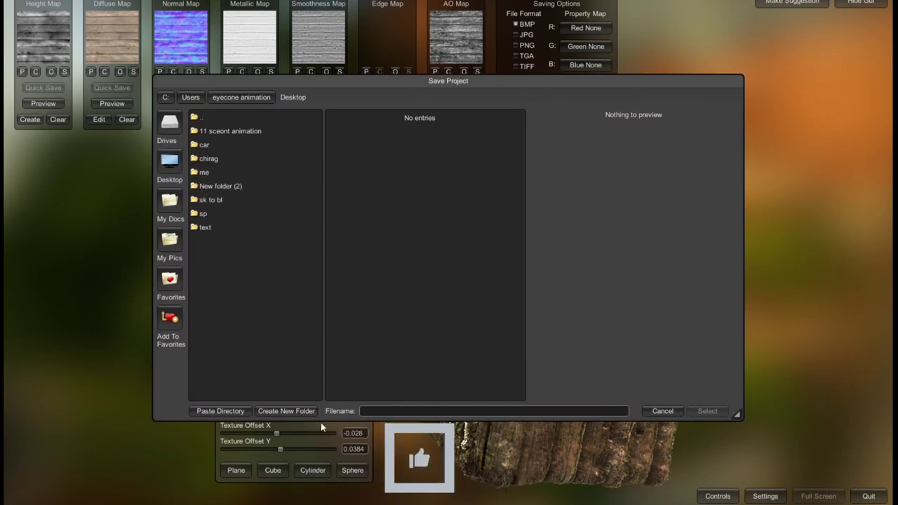
# Create a new Desktop folder named 'materialize' and open it
pyautogui.click(296, 412)
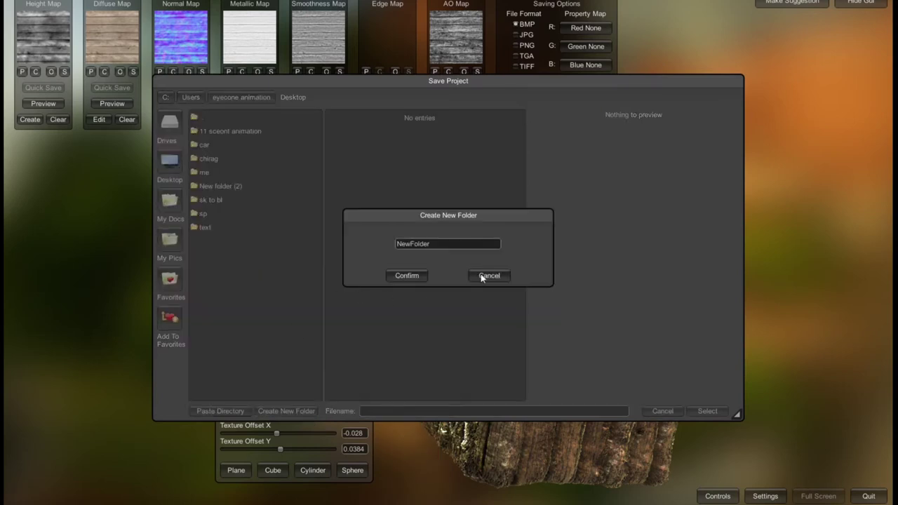
pyautogui.hotkey('ctrl', 'a')
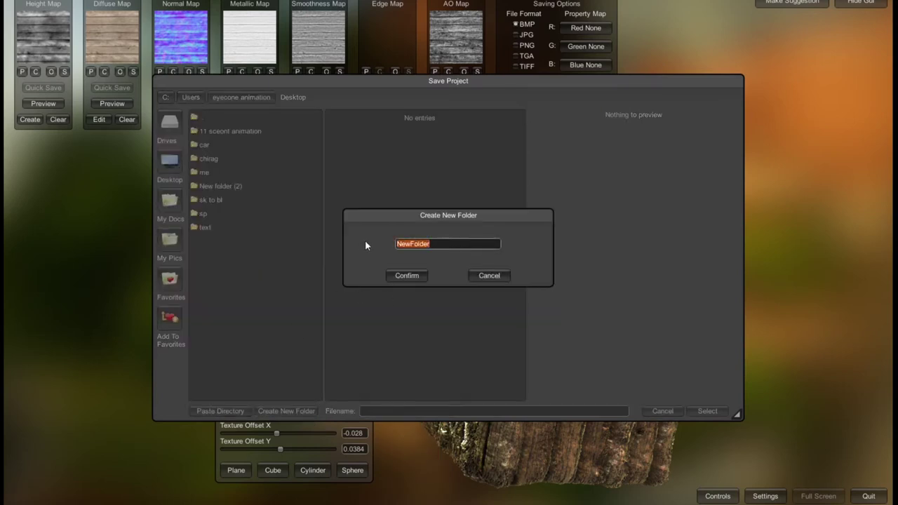
pyautogui.write('m')
pyautogui.write('at')
pyautogui.write('er')
pyautogui.write('ial')
pyautogui.write('i')
pyautogui.write('ze')
pyautogui.click(408, 274)
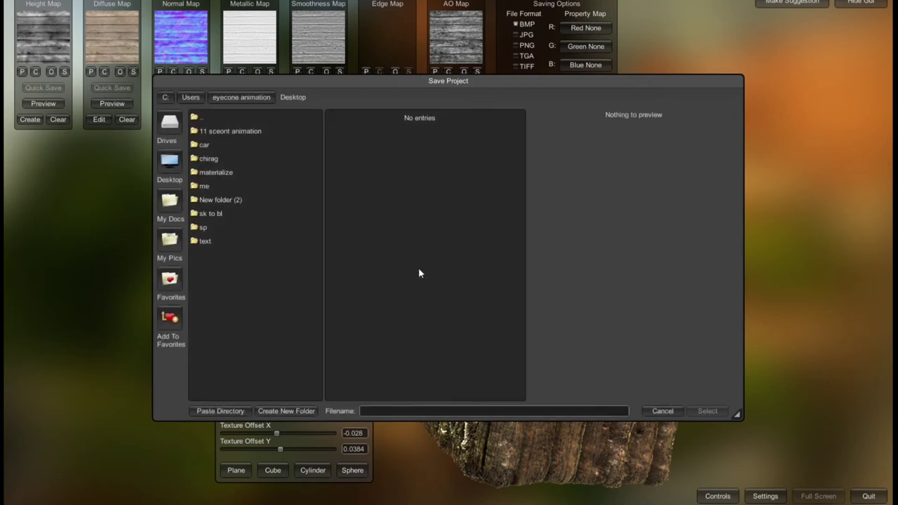
pyautogui.doubleClick(229, 172)
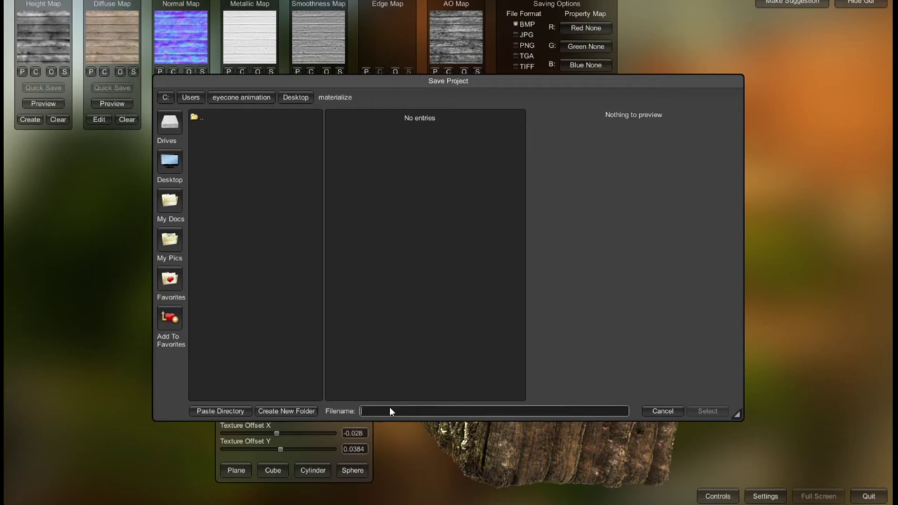
# Save the project as 'map' in that folder and quit Materialize
pyautogui.write('ma')
pyautogui.write('p')
pyautogui.click(706, 415)
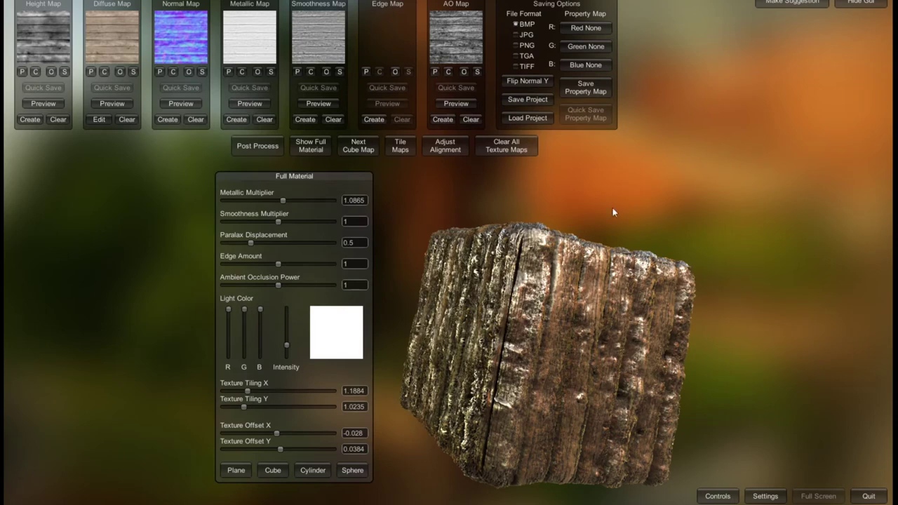
pyautogui.hotkey('alt', 'F4')
# In the materialize folder, select map_ao.bmp and open it in Photos
pyautogui.doubleClick(265, 210)
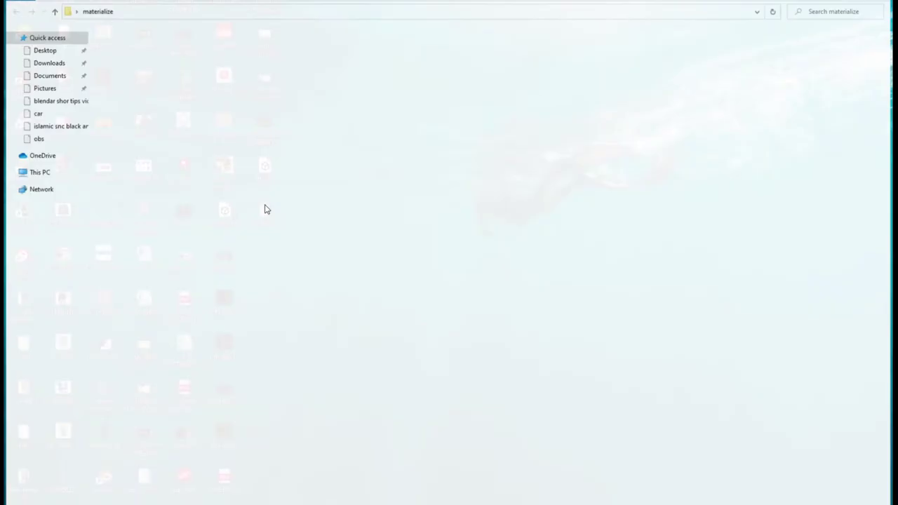
pyautogui.moveTo(580, 144)
pyautogui.mouseDown()
pyautogui.moveTo(206, 60)
pyautogui.moveTo(195, 49)
pyautogui.mouseUp()
pyautogui.click(521, 155)
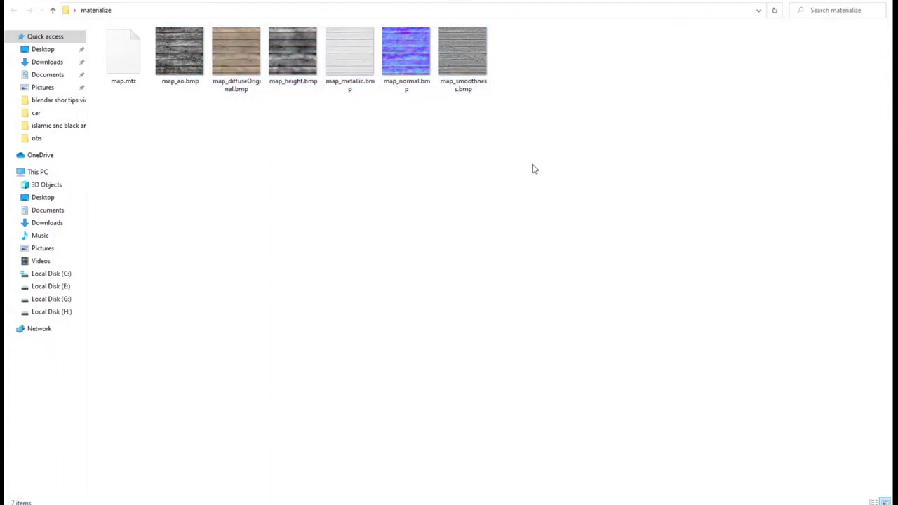
pyautogui.press('super')
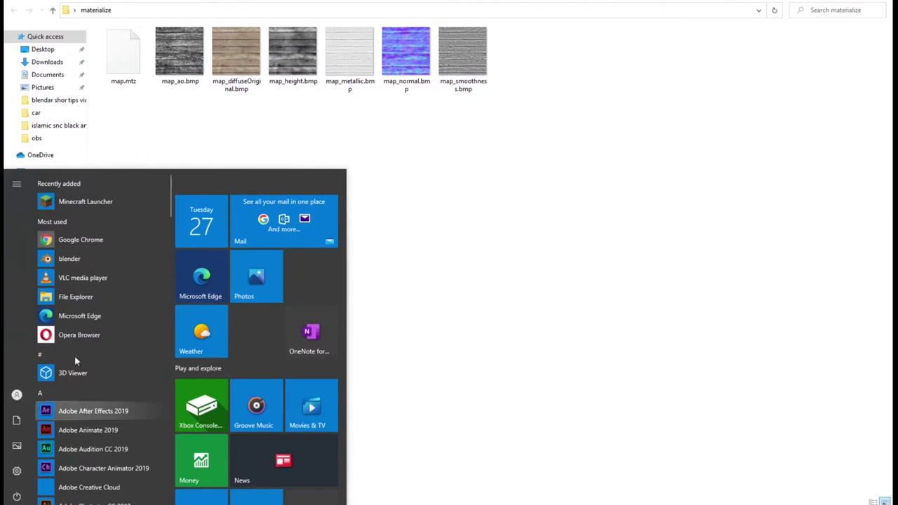
pyautogui.press('Escape')
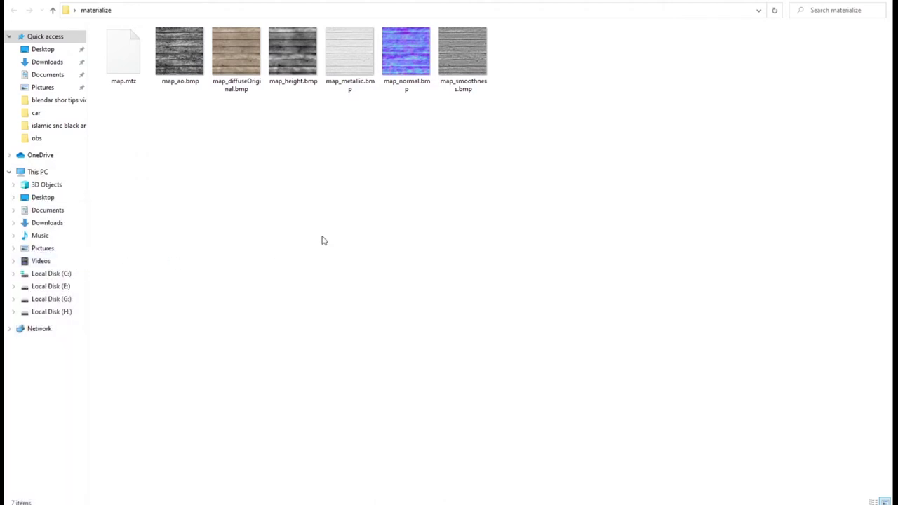
pyautogui.moveTo(533, 124); pyautogui.dragTo(175, 49)
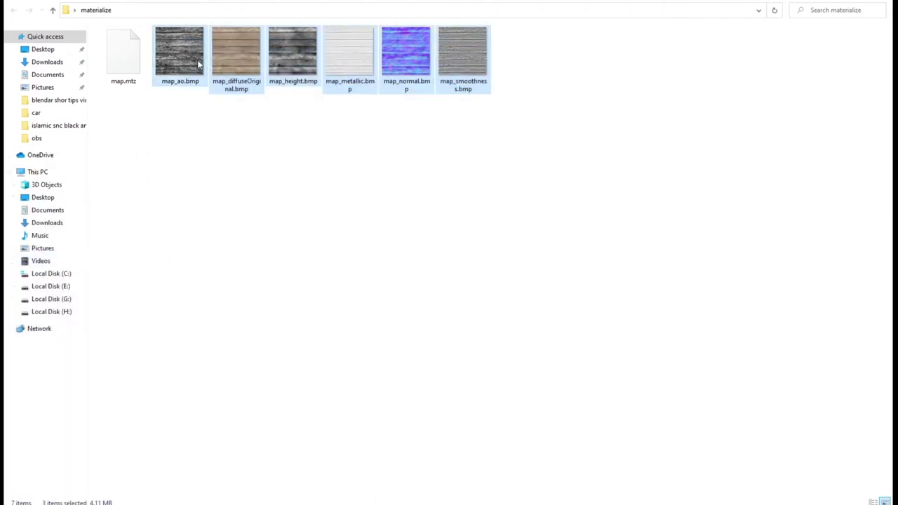
pyautogui.click(184, 48)
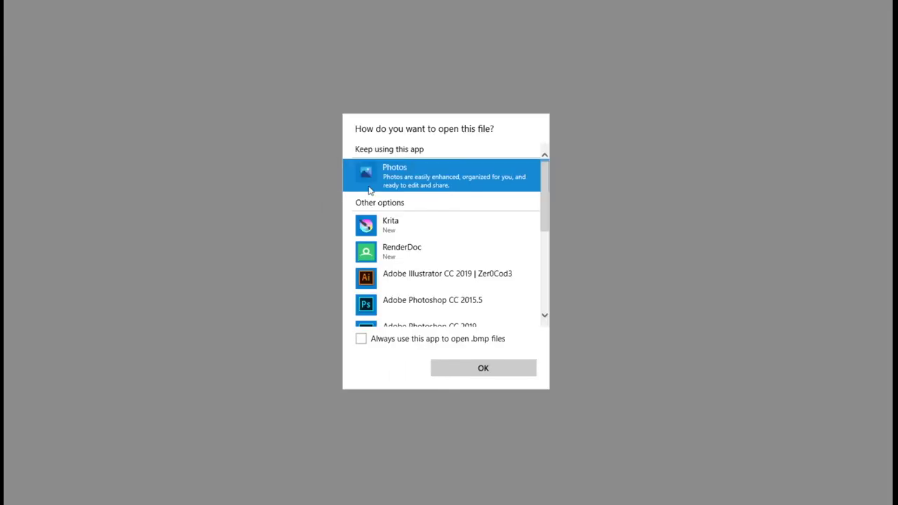
pyautogui.doubleClick(368, 186)
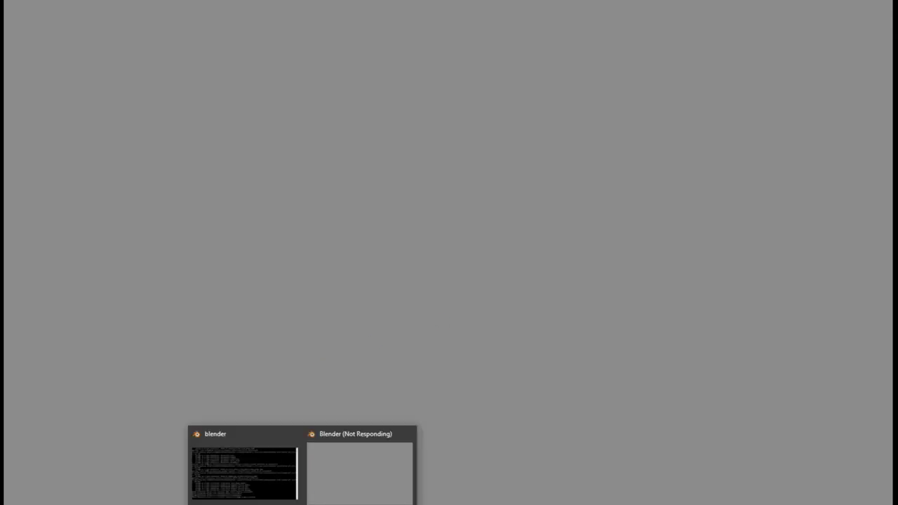
# Bring the Blender console forward and scroll through its add-on loading log
pyautogui.click(246, 475)
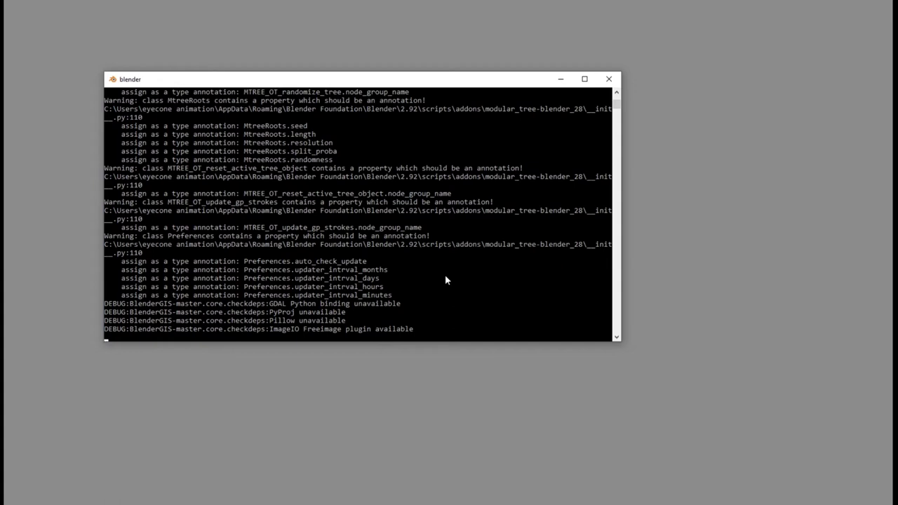
pyautogui.scroll(-4, 445, 279)
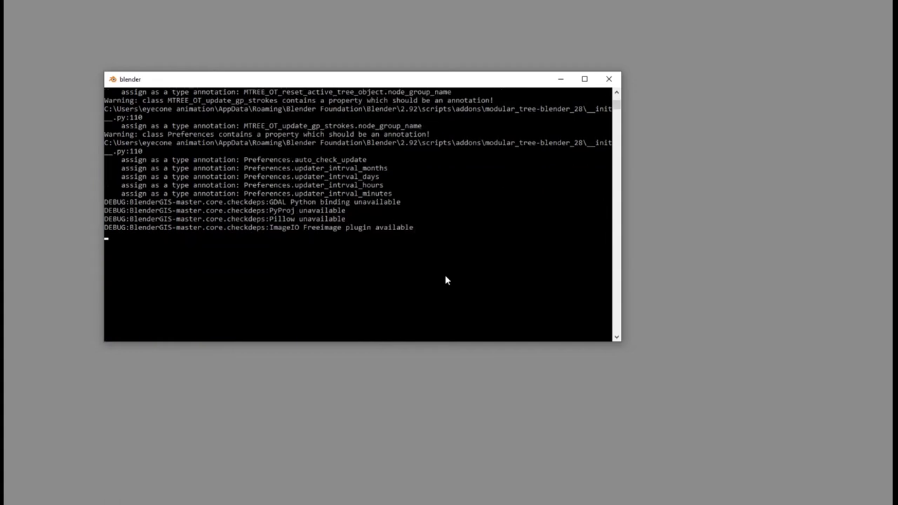
pyautogui.scroll(-1, 445, 279)
pyautogui.scroll(1, 444, 280)
pyautogui.scroll(6, 445, 280)
pyautogui.scroll(5, 445, 280)
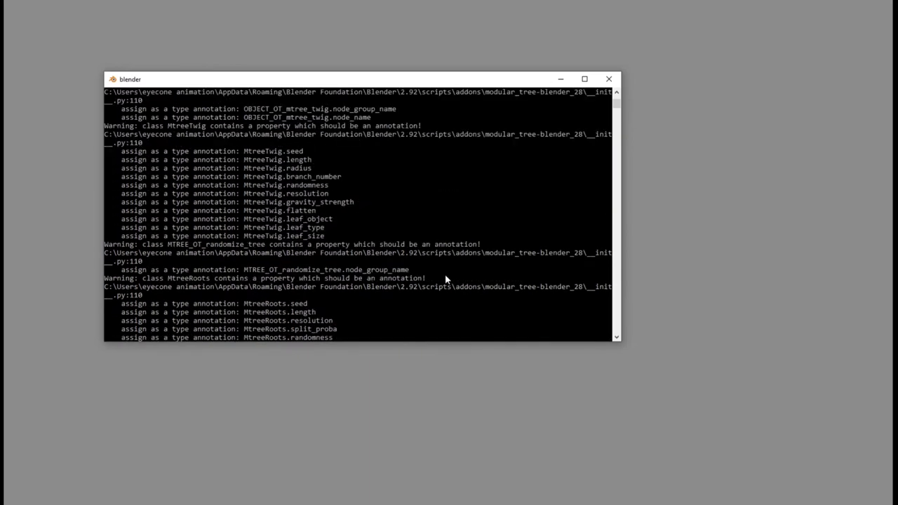
pyautogui.scroll(5, 445, 280)
pyautogui.scroll(5, 445, 280)
pyautogui.scroll(3, 445, 280)
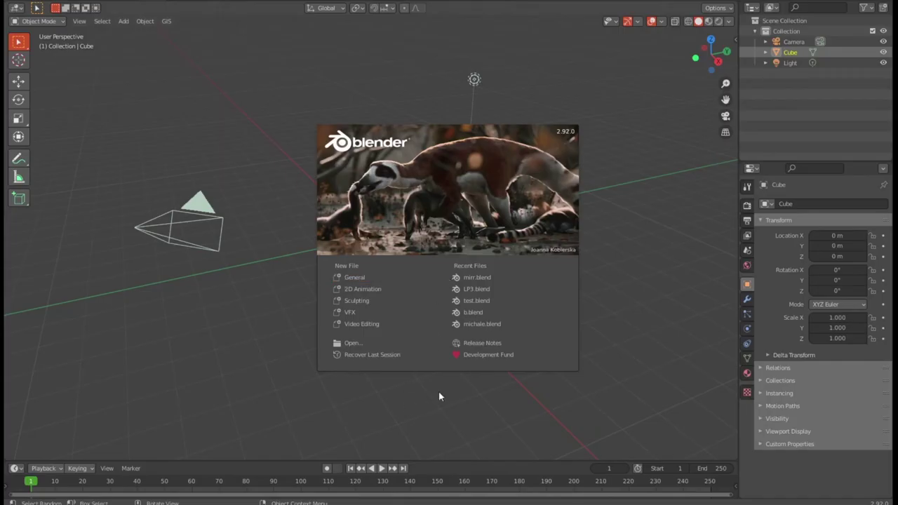
# Start a General scene and delete the light and camera, leaving only the cube
pyautogui.click(359, 274)
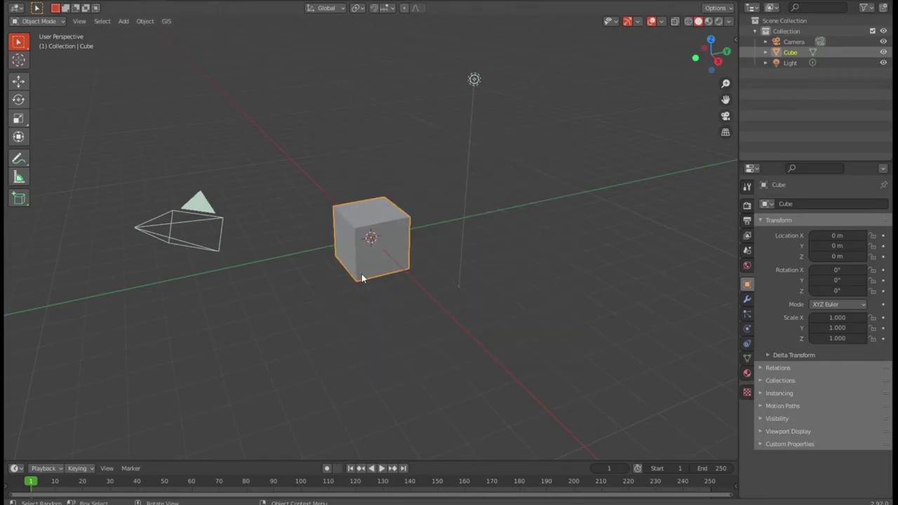
pyautogui.click(511, 98)
pyautogui.press('a')
pyautogui.moveTo(507, 57); pyautogui.dragTo(428, 104)
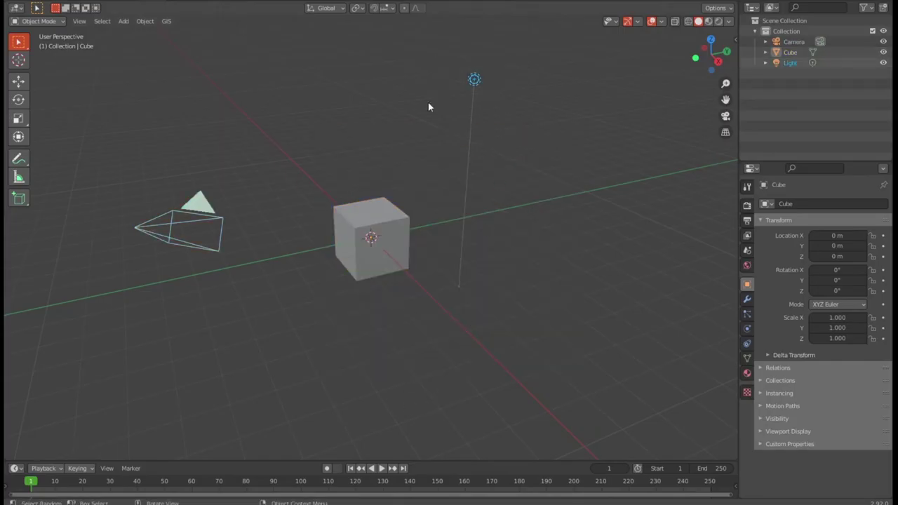
pyautogui.press('Delete')
pyautogui.press('a')
pyautogui.press('Delete')
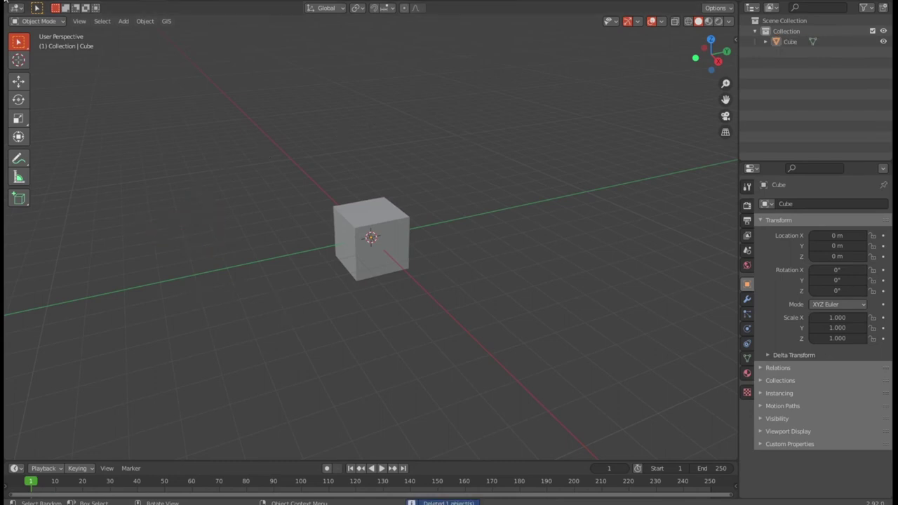
# Split the viewport and turn the left area into a Shader Editor centred on the Principled BSDF node
pyautogui.moveTo(17, 6); pyautogui.dragTo(372, 49)
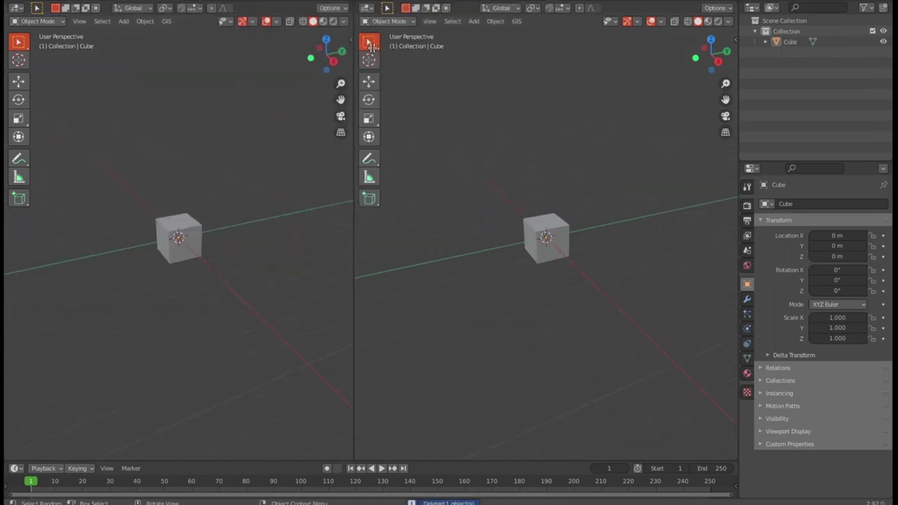
pyautogui.click(17, 10)
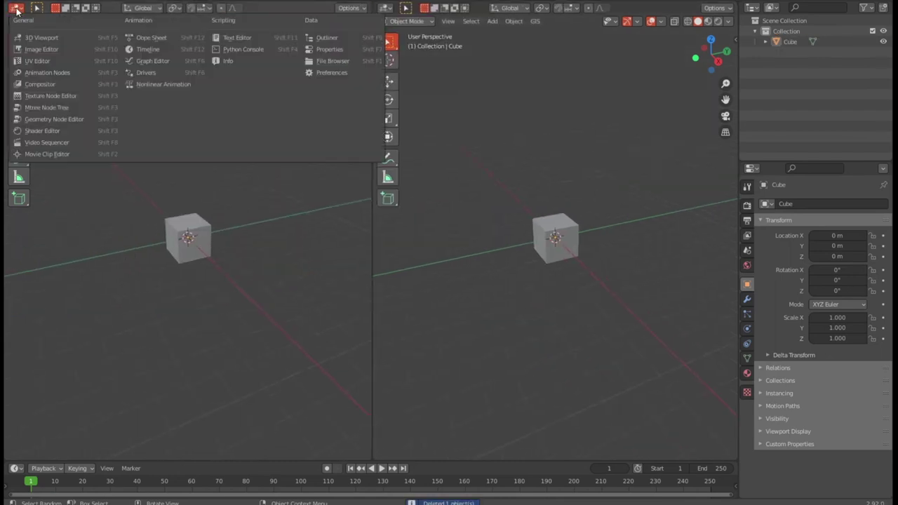
pyautogui.click(63, 130)
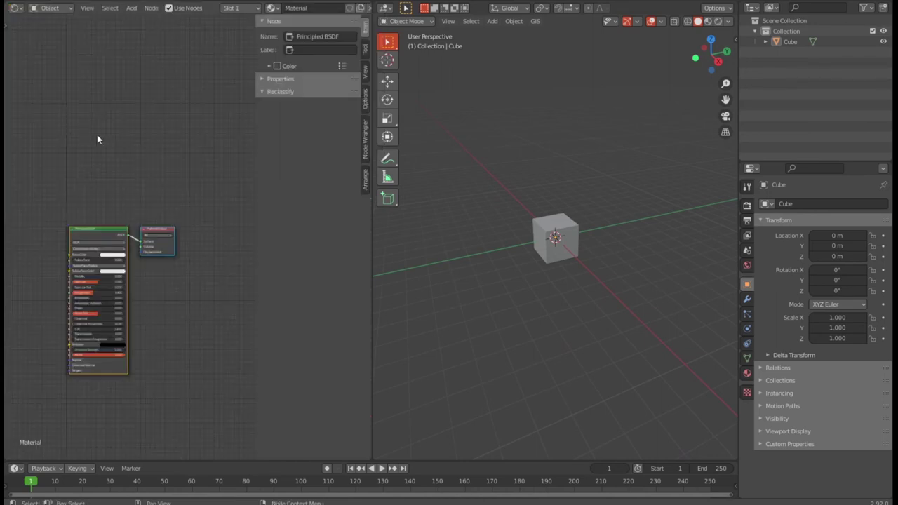
pyautogui.scroll(1, 169, 173)
pyautogui.moveTo(170, 174); pyautogui.dragTo(214, 134, button='middle')
pyautogui.press('n')
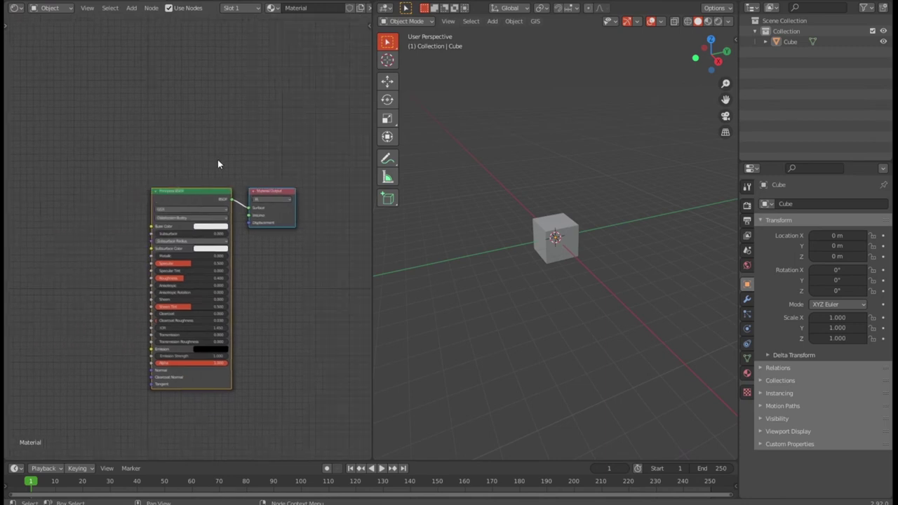
pyautogui.scroll(2, 225, 159)
pyautogui.scroll(-1, 225, 160)
pyautogui.scroll(-2, 278, 233)
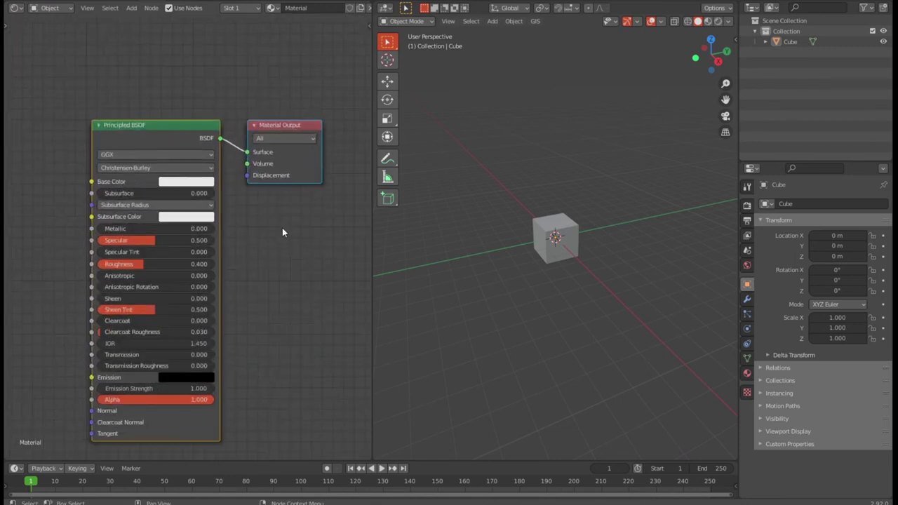
pyautogui.click(176, 167)
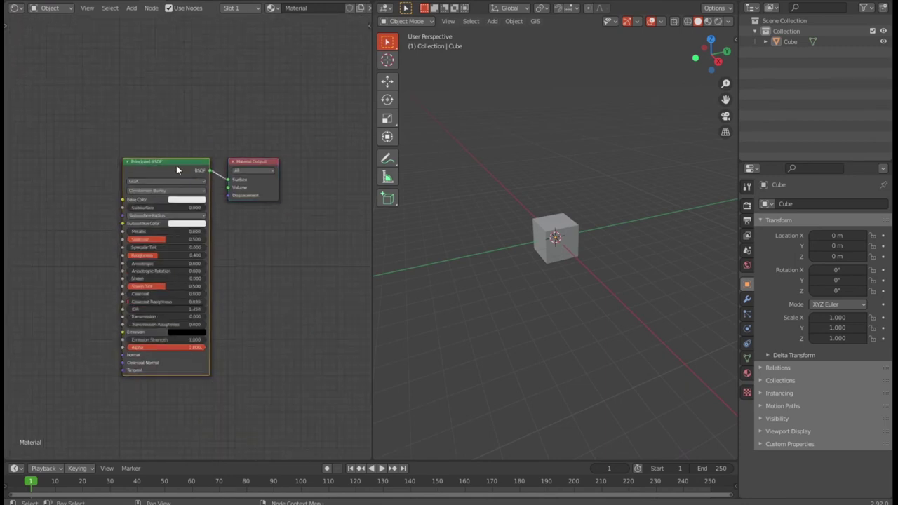
# Save the blend file into the Desktop/materialize folder
pyautogui.hotkey('ctrl', 'shift', 's')
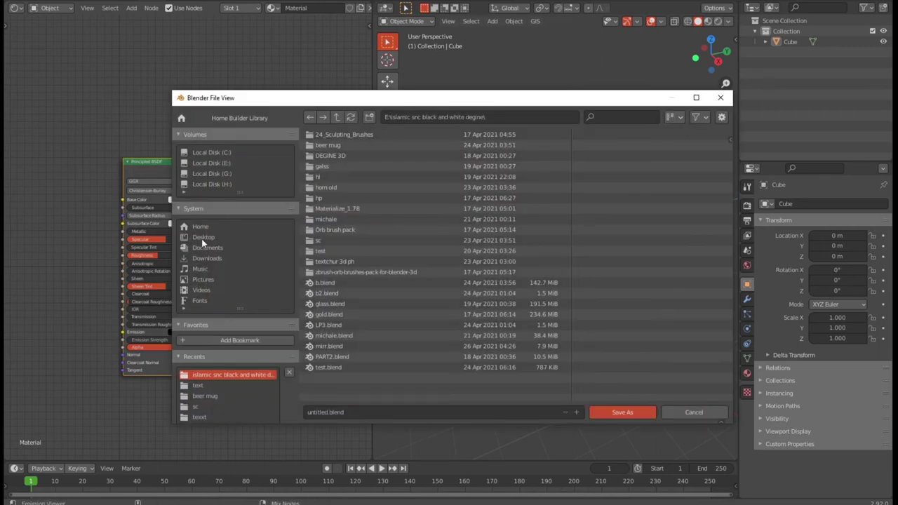
pyautogui.click(203, 238)
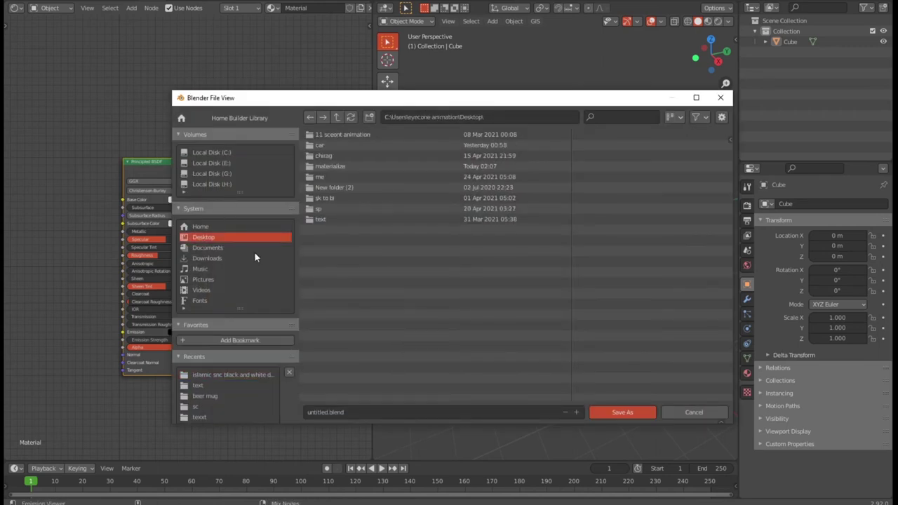
pyautogui.doubleClick(337, 166)
pyautogui.click(622, 412)
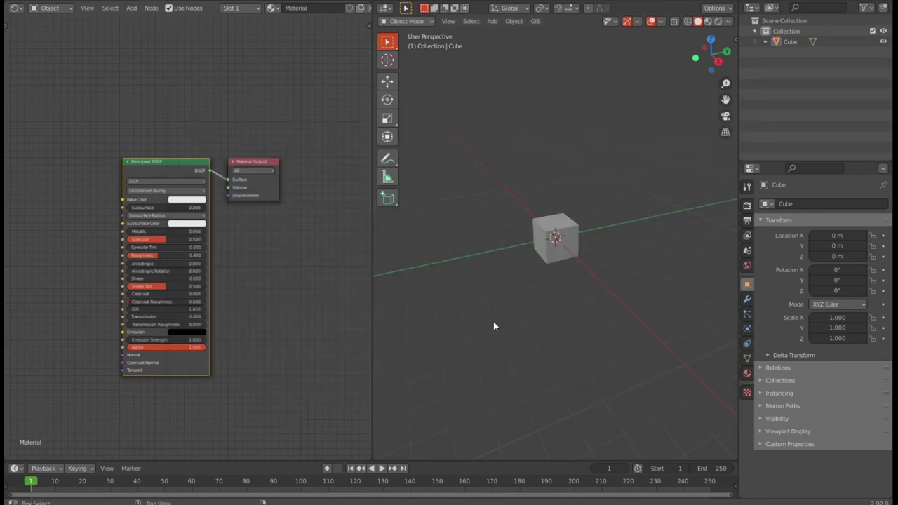
# Wire the AO, diffuse, height, metallic, normal and smoothness maps into the Principled BSDF
pyautogui.moveTo(290, 286); pyautogui.dragTo(326, 316)
pyautogui.click(180, 165)
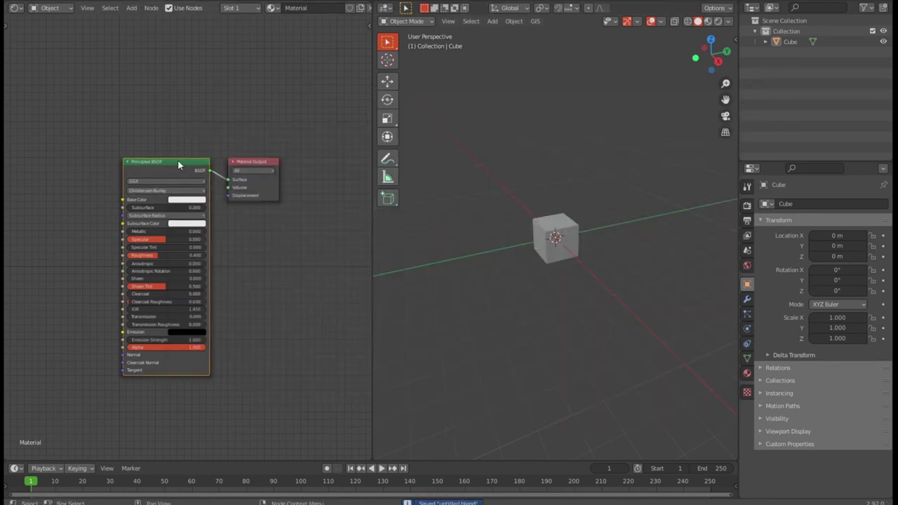
pyautogui.hotkey('ctrl', 'shift', 't')
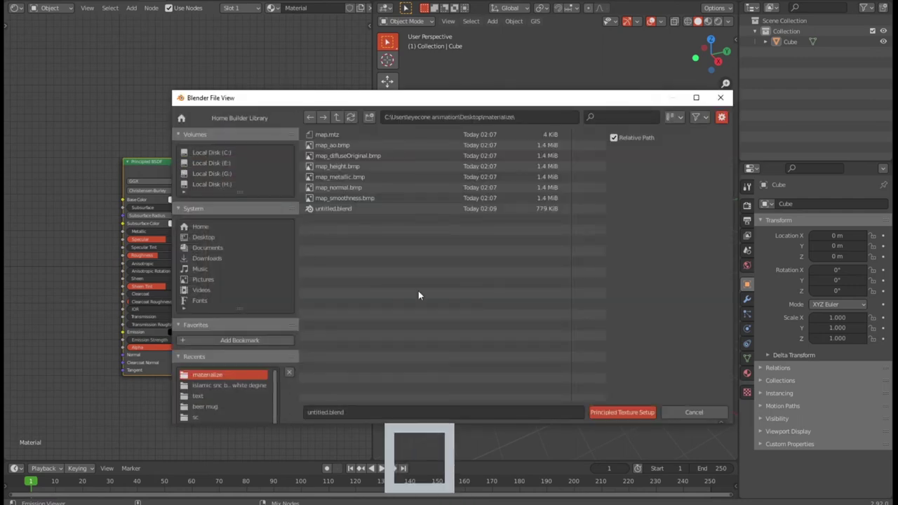
pyautogui.click(674, 116)
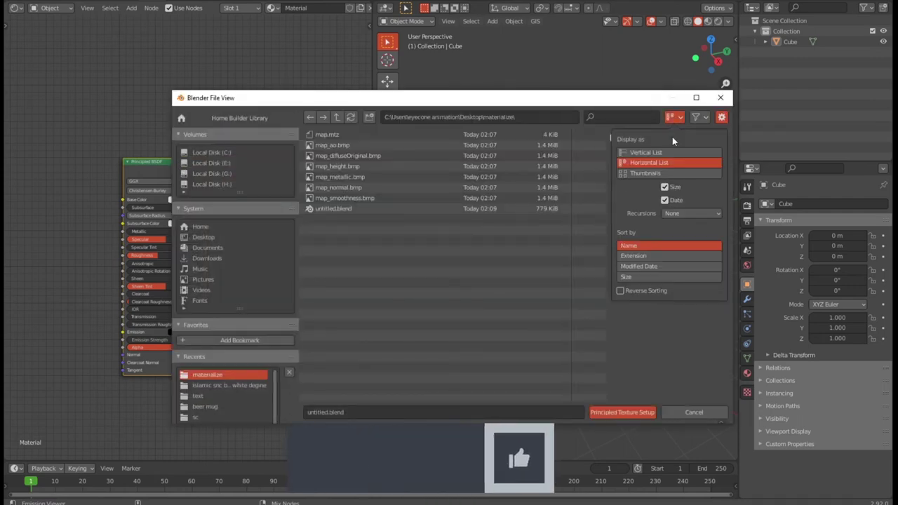
pyautogui.click(656, 174)
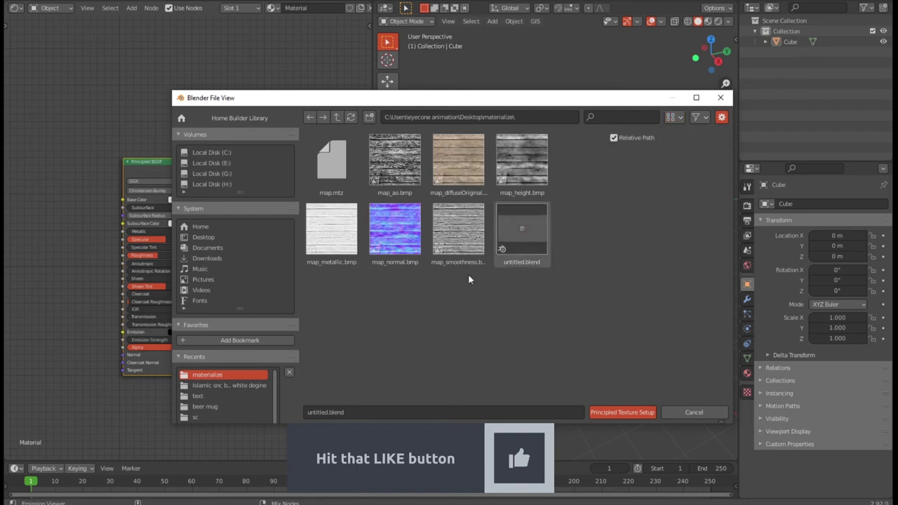
pyautogui.click(396, 166)
pyautogui.keyDown('ctrl'); pyautogui.click(458, 161); pyautogui.keyUp('ctrl')
pyautogui.keyDown('ctrl'); pyautogui.click(521, 161); pyautogui.keyUp('ctrl')
pyautogui.keyDown('ctrl'); pyautogui.click(331, 228); pyautogui.keyUp('ctrl')
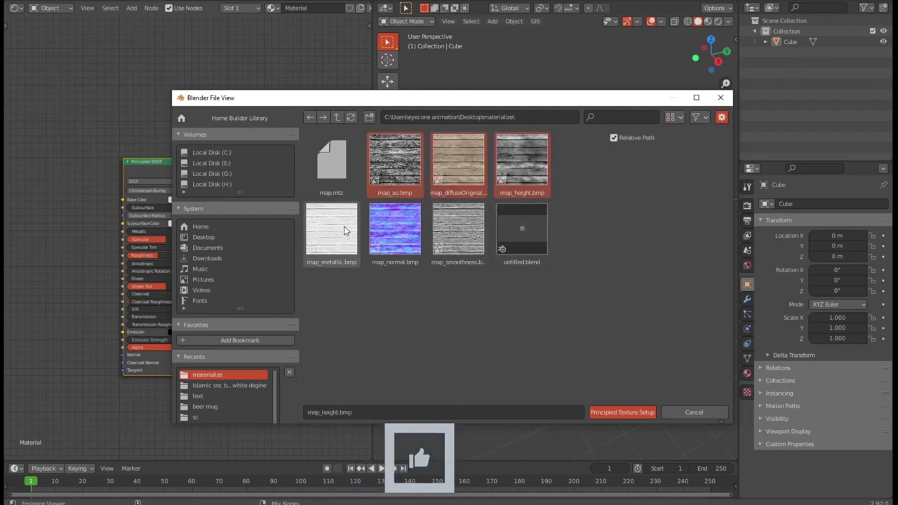
pyautogui.keyDown('ctrl'); pyautogui.click(402, 241); pyautogui.keyUp('ctrl')
pyautogui.keyDown('ctrl'); pyautogui.click(456, 238); pyautogui.keyUp('ctrl')
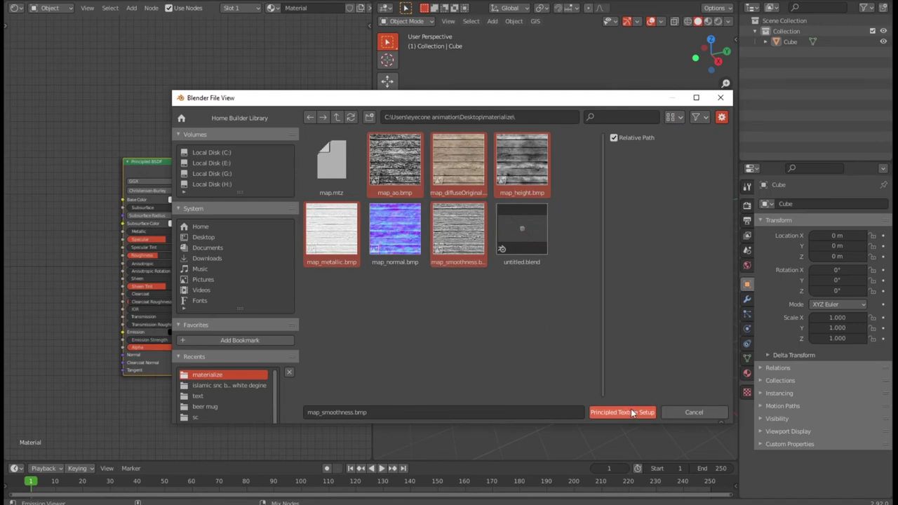
pyautogui.click(631, 412)
# Frame the new texture nodes and switch the viewport to Material Preview shading
pyautogui.scroll(-3, 262, 295)
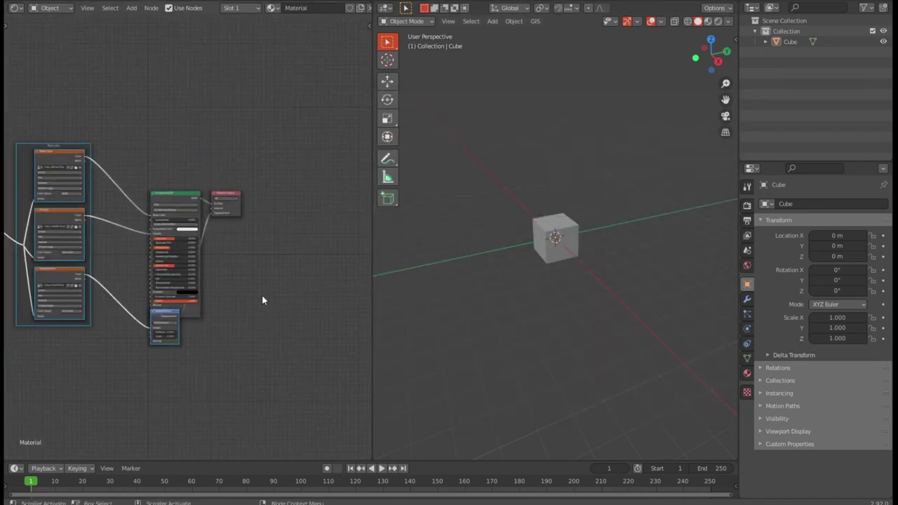
pyautogui.scroll(-2, 267, 292)
pyautogui.moveTo(267, 292); pyautogui.dragTo(307, 303, button='middle')
pyautogui.scroll(-2, 200, 330)
pyautogui.scroll(1, 264, 333)
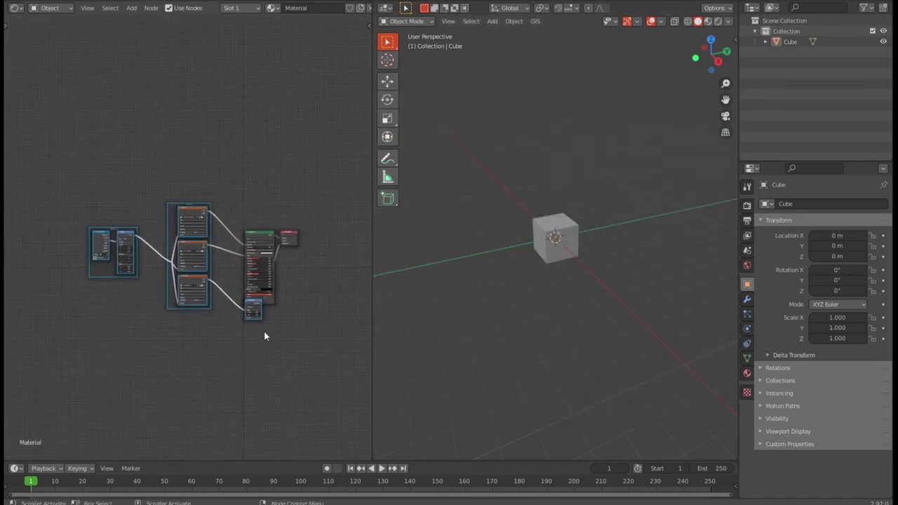
pyautogui.scroll(2, 523, 311)
pyautogui.moveTo(524, 311); pyautogui.dragTo(553, 309, button='middle')
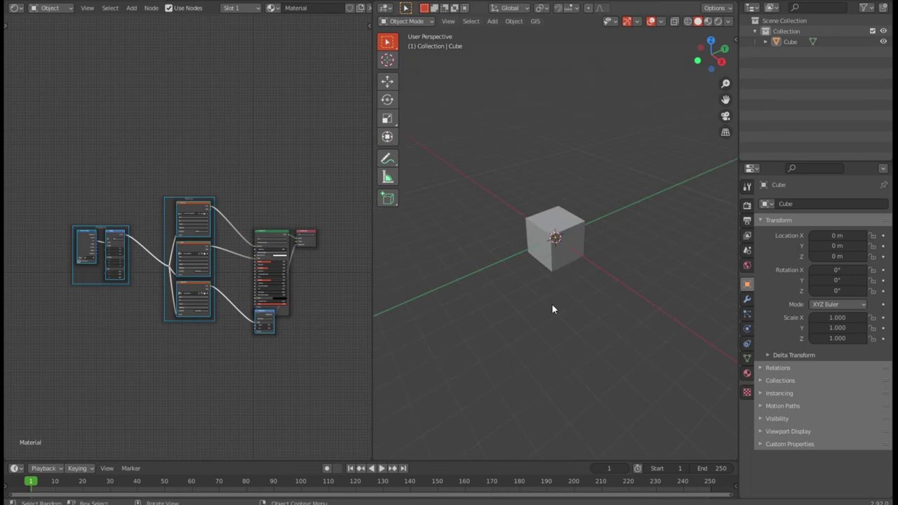
pyautogui.click(708, 21)
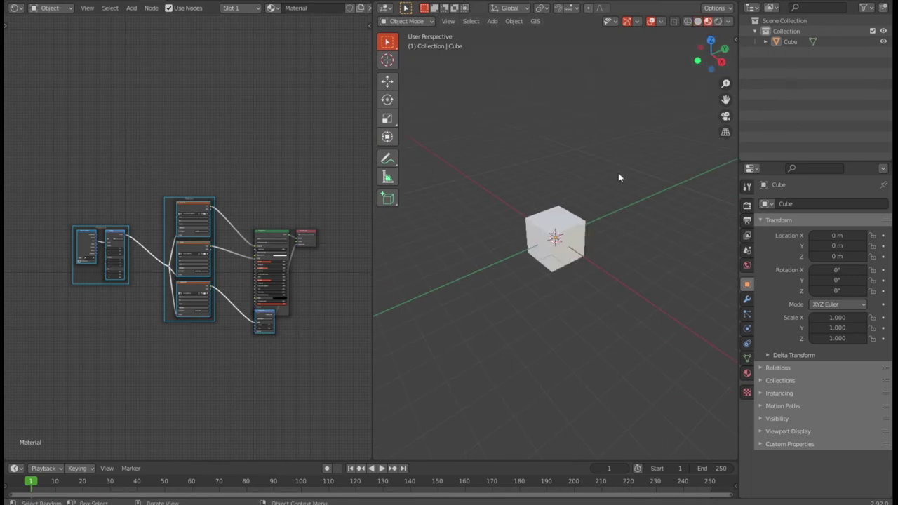
# Orbit and zoom around the cube to inspect its wood-plank faces
pyautogui.scroll(4, 618, 176)
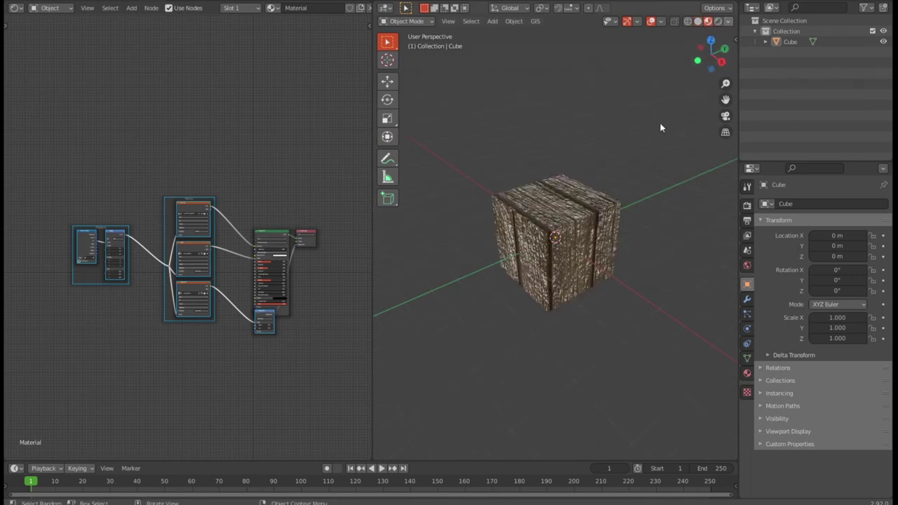
pyautogui.scroll(3, 610, 235)
pyautogui.scroll(2, 610, 238)
pyautogui.scroll(-3, 610, 233)
pyautogui.moveTo(611, 232)
pyautogui.mouseDown(button='middle')
pyautogui.moveTo(584, 257)
pyautogui.moveTo(580, 308)
pyautogui.moveTo(559, 221)
pyautogui.moveTo(556, 346)
pyautogui.moveTo(554, 217)
pyautogui.moveTo(555, 197)
pyautogui.moveTo(559, 249)
pyautogui.moveTo(567, 134)
pyautogui.moveTo(582, 207)
pyautogui.moveTo(568, 219)
pyautogui.moveTo(667, 250)
pyautogui.moveTo(681, 281)
pyautogui.moveTo(662, 281)
pyautogui.mouseUp(button='middle')
pyautogui.scroll(3, 564, 224)
pyautogui.scroll(-4, 564, 224)
pyautogui.scroll(4, 583, 231)
pyautogui.scroll(-4, 584, 231)
pyautogui.scroll(2, 644, 270)
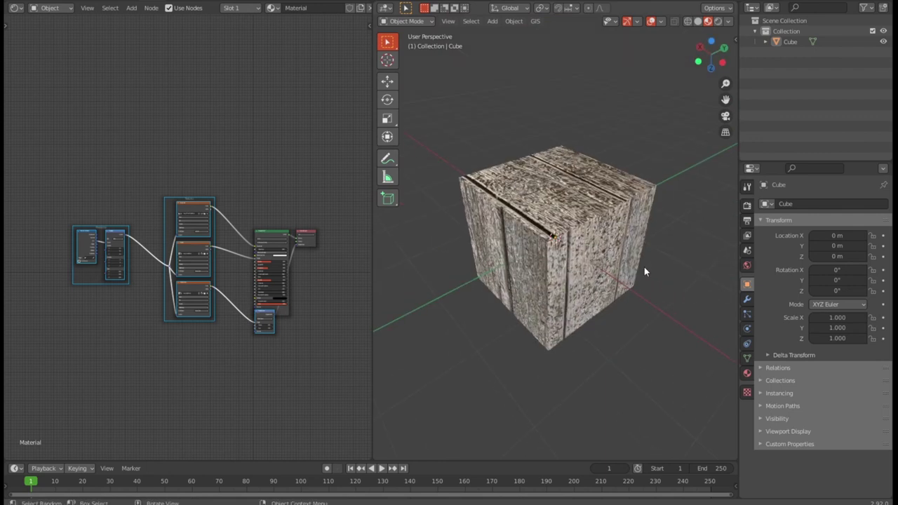
# Delete the existing texture nodes from the cube's material
pyautogui.click(319, 324)
pyautogui.press('a')
pyautogui.press('x')
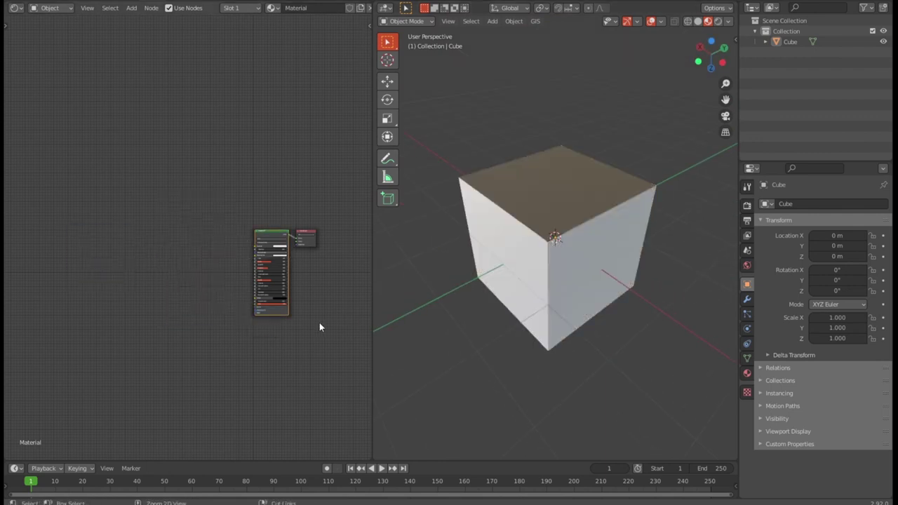
pyautogui.scroll(2, 316, 281)
pyautogui.scroll(2, 317, 281)
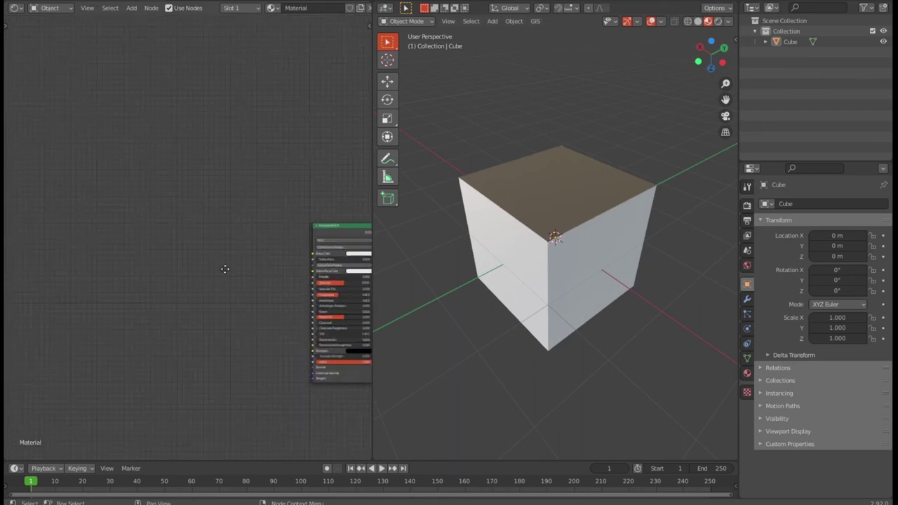
pyautogui.moveTo(354, 224); pyautogui.dragTo(209, 217, button='middle')
# Rebuild the texture setup on the Principled BSDF from map_normal, map_diffuseOriginal and map_metallic
pyautogui.click(209, 214)
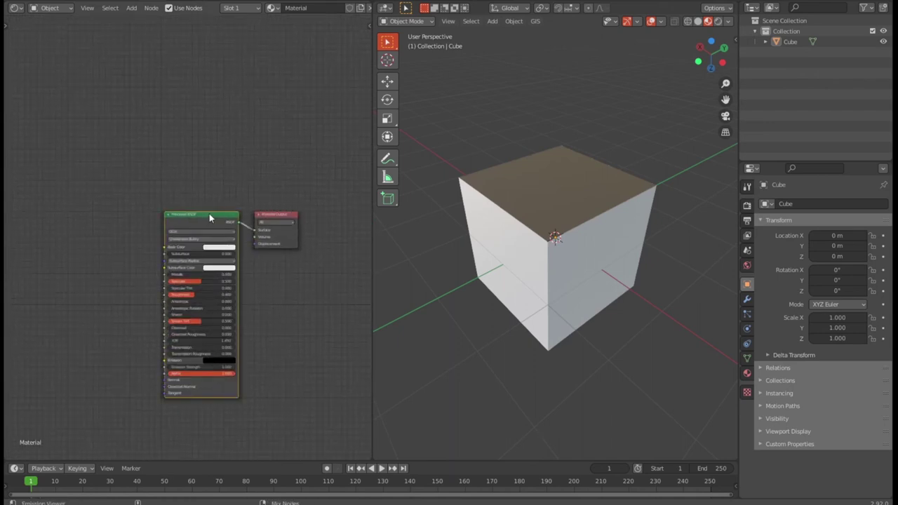
pyautogui.hotkey('ctrl', 'shift', 't')
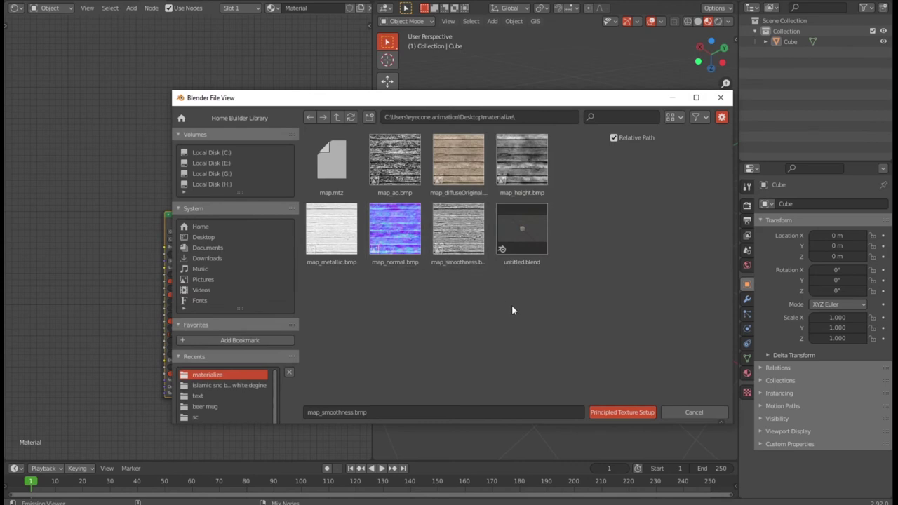
pyautogui.click(672, 117)
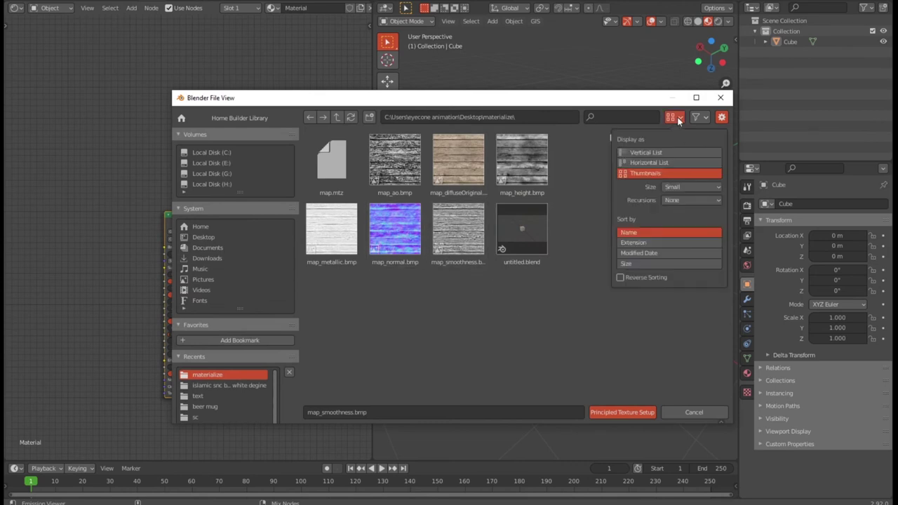
pyautogui.click(661, 153)
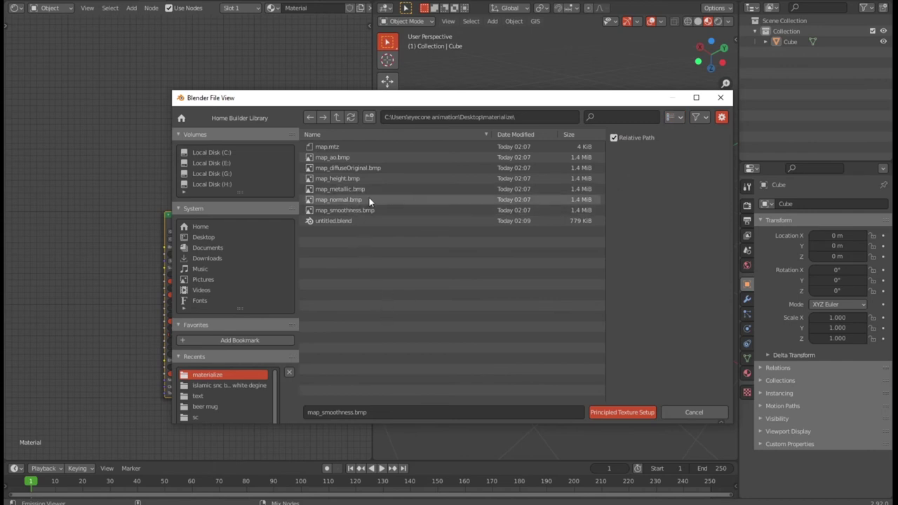
pyautogui.click(378, 199)
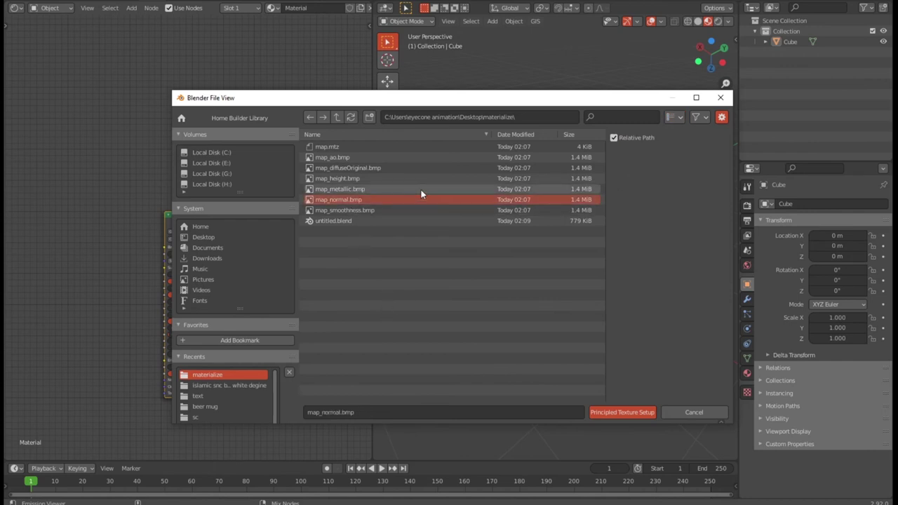
pyautogui.keyDown('ctrl'); pyautogui.click(370, 168); pyautogui.keyUp('ctrl')
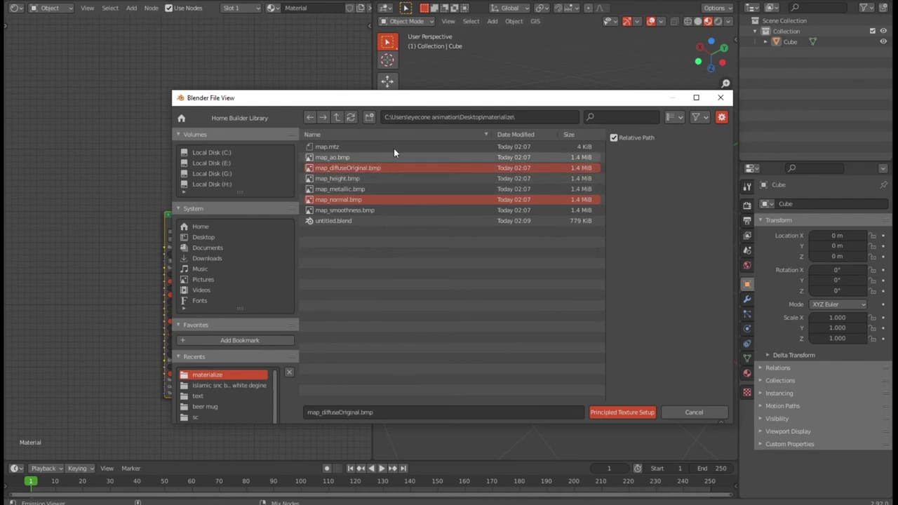
pyautogui.keyDown('ctrl'); pyautogui.click(381, 188); pyautogui.keyUp('ctrl')
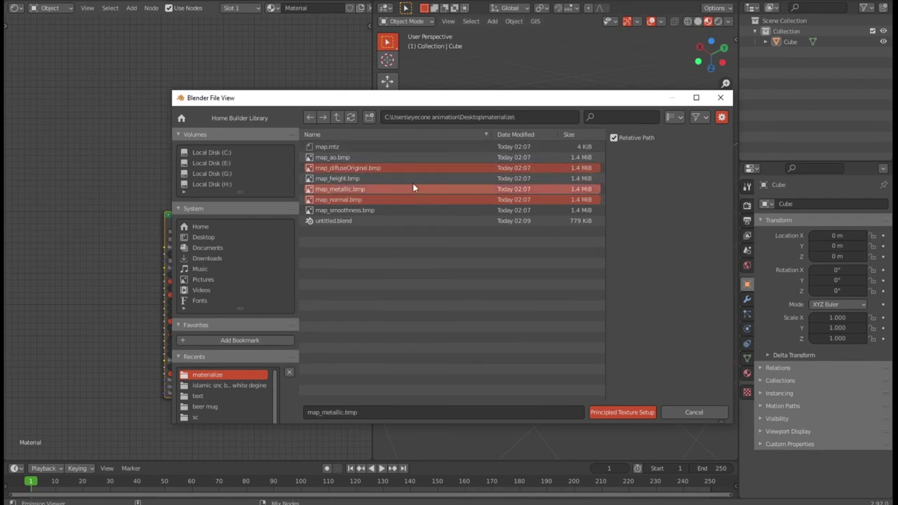
pyautogui.click(624, 414)
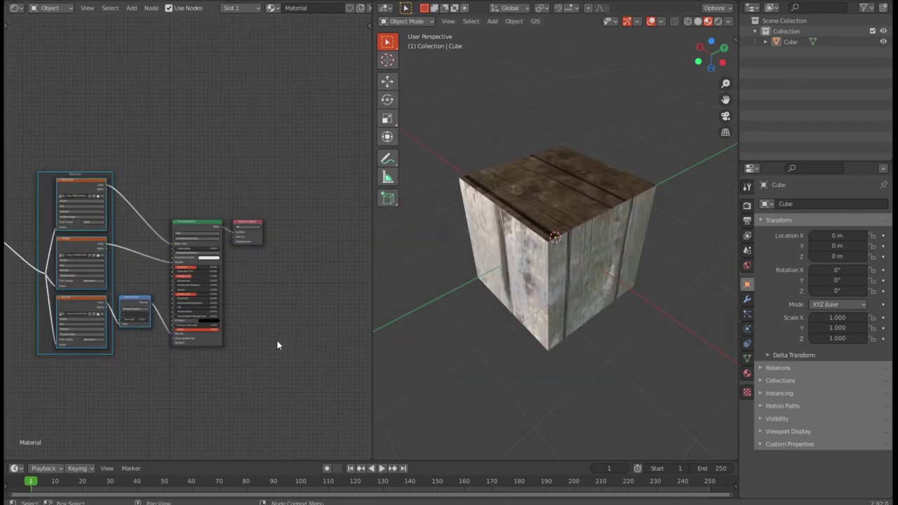
# Set the Normal Map node's strength to 0.800
pyautogui.press('Home')
pyautogui.moveTo(571, 258)
pyautogui.mouseDown(button='middle')
pyautogui.moveTo(565, 274)
pyautogui.moveTo(575, 187)
pyautogui.mouseUp(button='middle')
pyautogui.scroll(5, 565, 274)
pyautogui.scroll(-5, 565, 275)
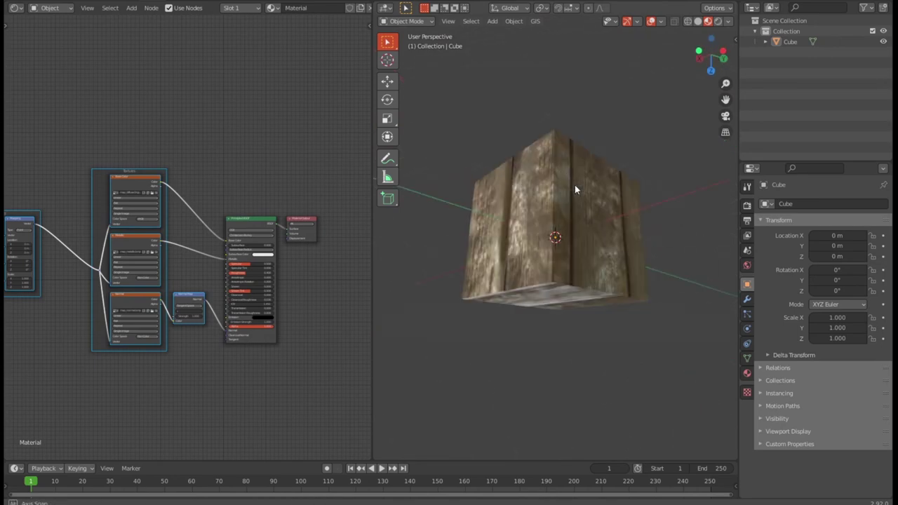
pyautogui.scroll(3, 599, 217)
pyautogui.scroll(2, 600, 224)
pyautogui.moveTo(593, 204)
pyautogui.mouseDown(button='middle')
pyautogui.moveTo(601, 158)
pyautogui.moveTo(617, 206)
pyautogui.moveTo(671, 273)
pyautogui.moveTo(712, 273)
pyautogui.mouseUp(button='middle')
pyautogui.scroll(1, 200, 308)
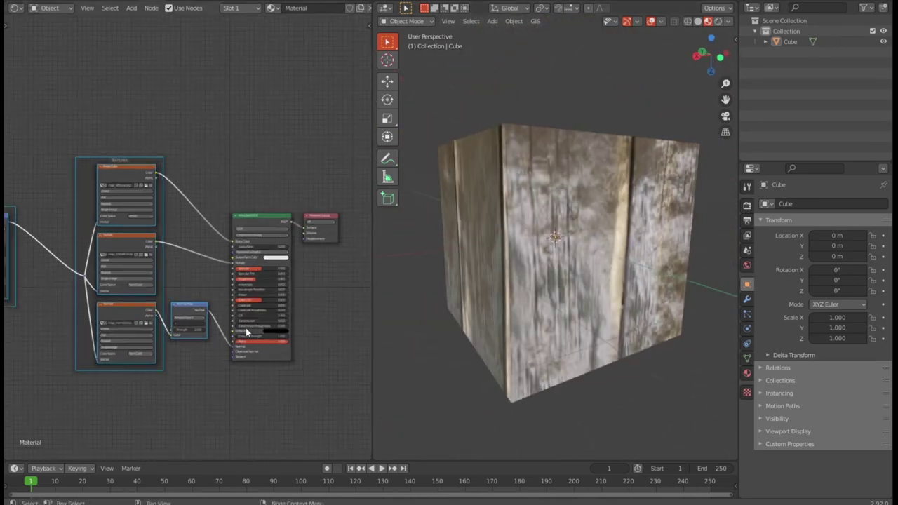
pyautogui.scroll(2, 204, 312)
pyautogui.scroll(1, 207, 322)
pyautogui.scroll(1, 210, 335)
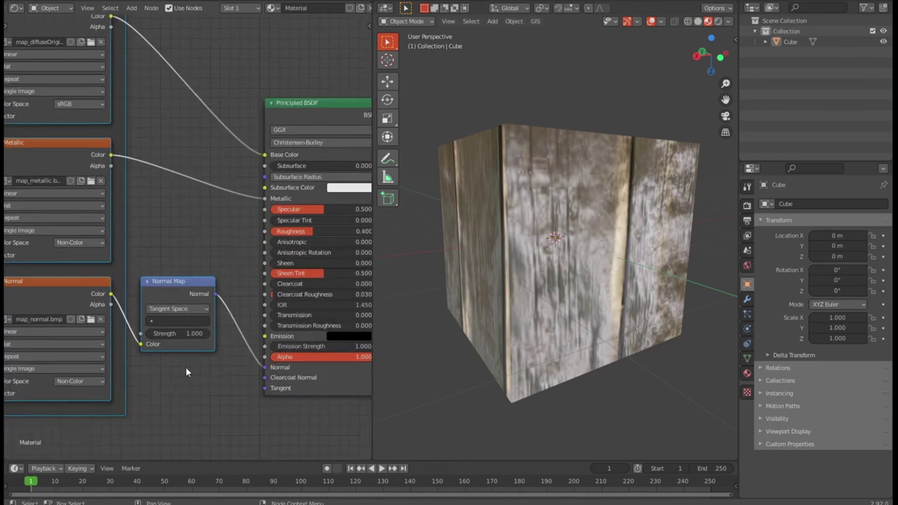
pyautogui.moveTo(179, 333)
pyautogui.mouseDown()
pyautogui.moveTo(210, 334)
pyautogui.moveTo(176, 333)
pyautogui.mouseUp()
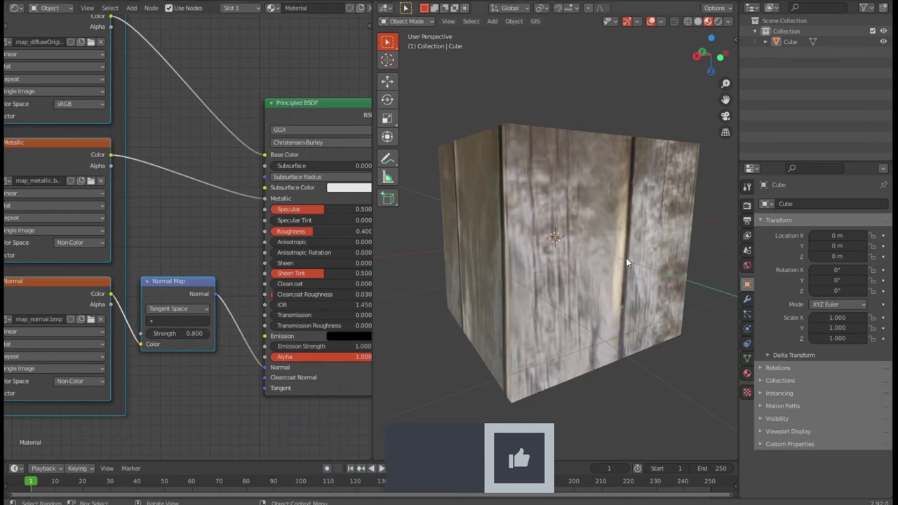
# Show the cube's modifier settings and the Add Modifier list
pyautogui.moveTo(625, 257)
pyautogui.mouseDown(button='middle')
pyautogui.moveTo(618, 277)
pyautogui.moveTo(625, 323)
pyautogui.moveTo(560, 259)
pyautogui.moveTo(482, 256)
pyautogui.moveTo(467, 263)
pyautogui.moveTo(471, 275)
pyautogui.mouseUp(button='middle')
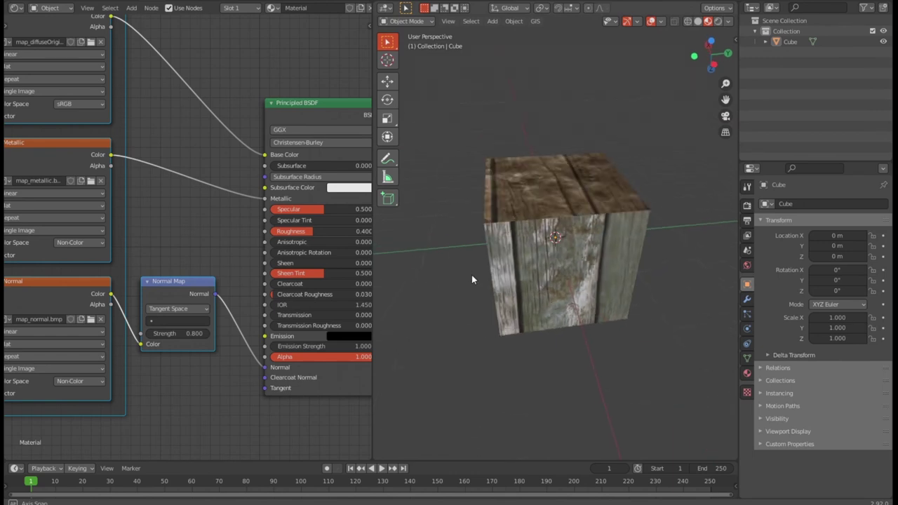
pyautogui.scroll(2, 536, 282)
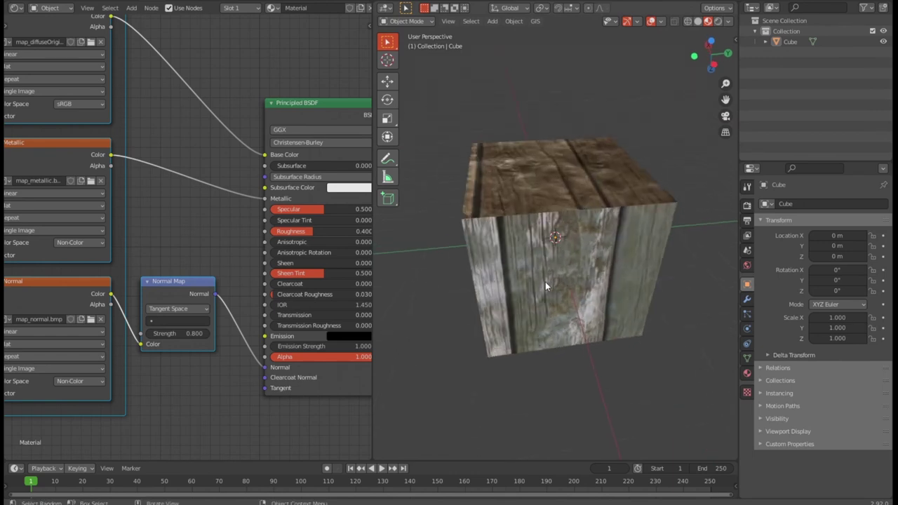
pyautogui.click(747, 372)
pyautogui.click(746, 298)
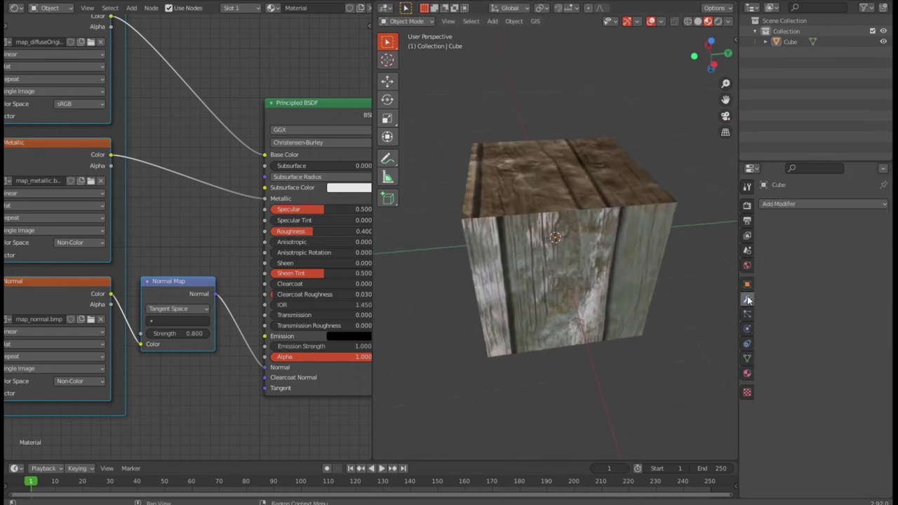
pyautogui.click(793, 205)
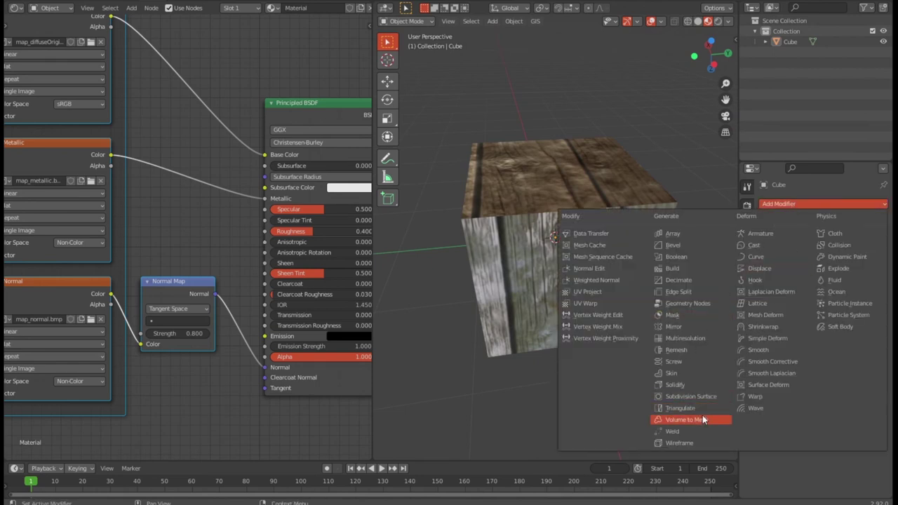
# Add a Subdivision Surface modifier at viewport level 4, rounding the cube into a sphere
pyautogui.click(707, 397)
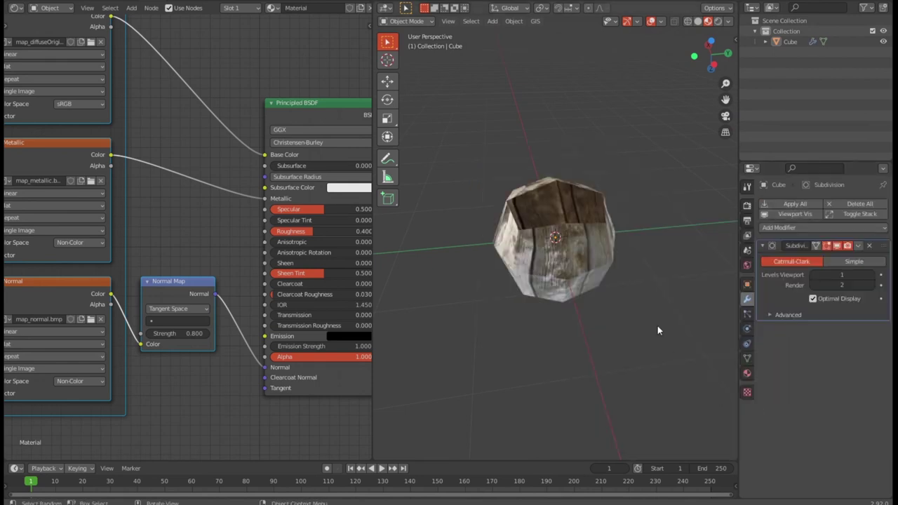
pyautogui.moveTo(657, 329)
pyautogui.mouseDown(button='middle')
pyautogui.moveTo(704, 354)
pyautogui.moveTo(654, 321)
pyautogui.mouseUp(button='middle')
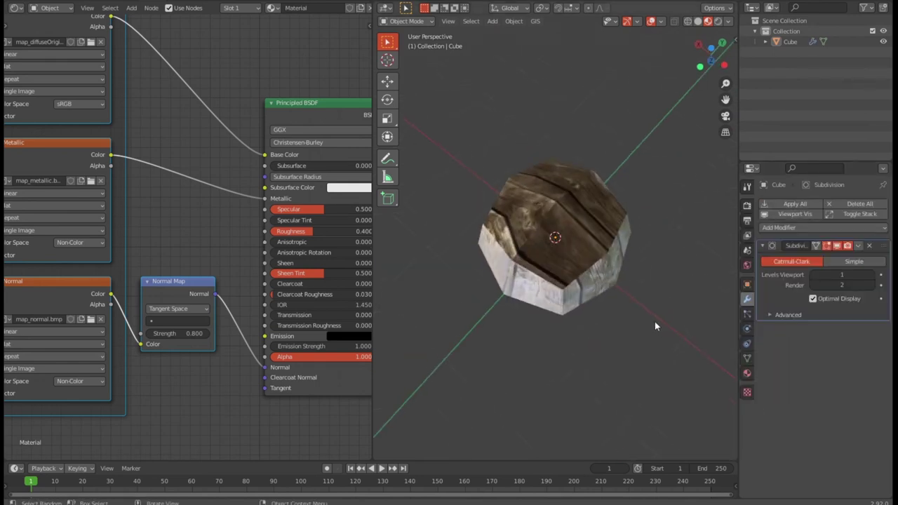
pyautogui.click(872, 276)
pyautogui.click(872, 275)
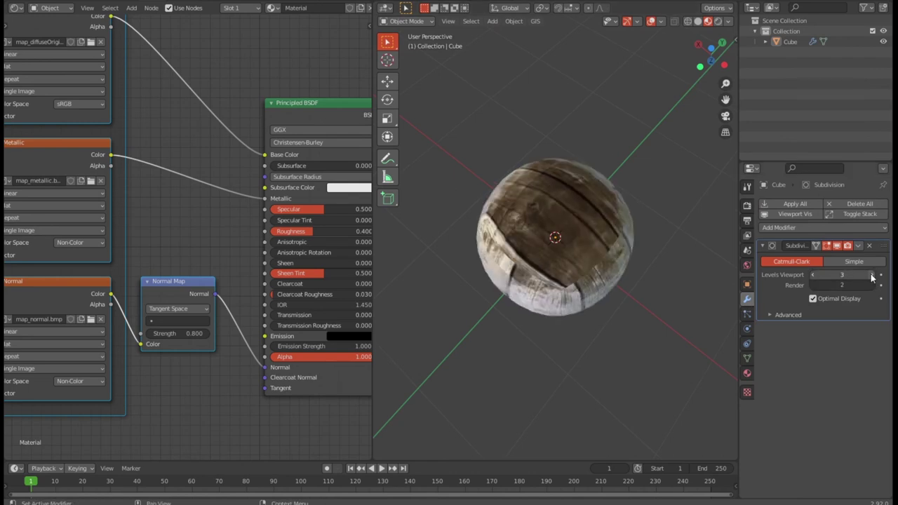
pyautogui.click(872, 275)
pyautogui.moveTo(628, 334)
pyautogui.mouseDown(button='middle')
pyautogui.moveTo(618, 217)
pyautogui.moveTo(601, 298)
pyautogui.moveTo(583, 320)
pyautogui.moveTo(663, 313)
pyautogui.moveTo(710, 383)
pyautogui.moveTo(630, 332)
pyautogui.moveTo(523, 289)
pyautogui.moveTo(583, 266)
pyautogui.moveTo(620, 286)
pyautogui.moveTo(521, 283)
pyautogui.moveTo(585, 287)
pyautogui.moveTo(625, 346)
pyautogui.mouseUp(button='middle')
pyautogui.scroll(2, 583, 266)
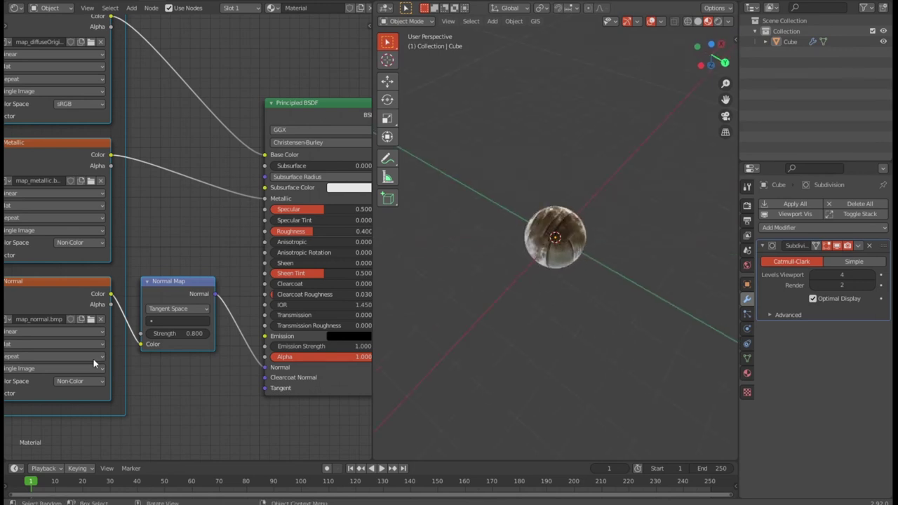
pyautogui.scroll(-3, 93, 357)
pyautogui.scroll(-4, 528, 317)
pyautogui.scroll(4, 533, 317)
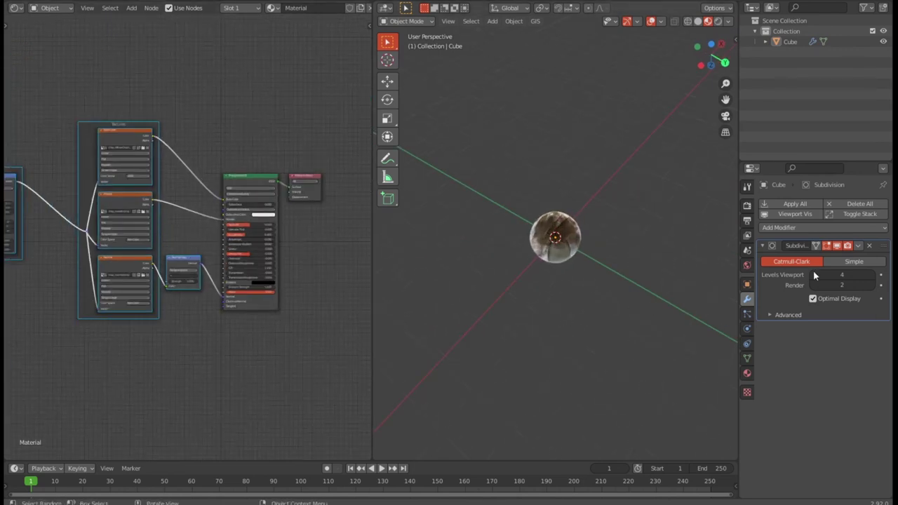
pyautogui.click(868, 245)
# Re-unwrap the cube with Smart UV Project and check the new UV layout
pyautogui.click(590, 235)
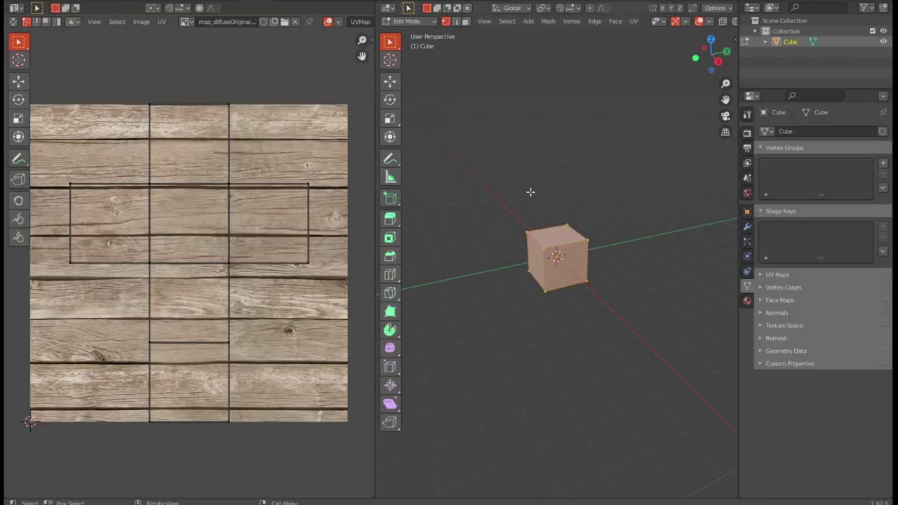
pyautogui.scroll(-3, 315, 219)
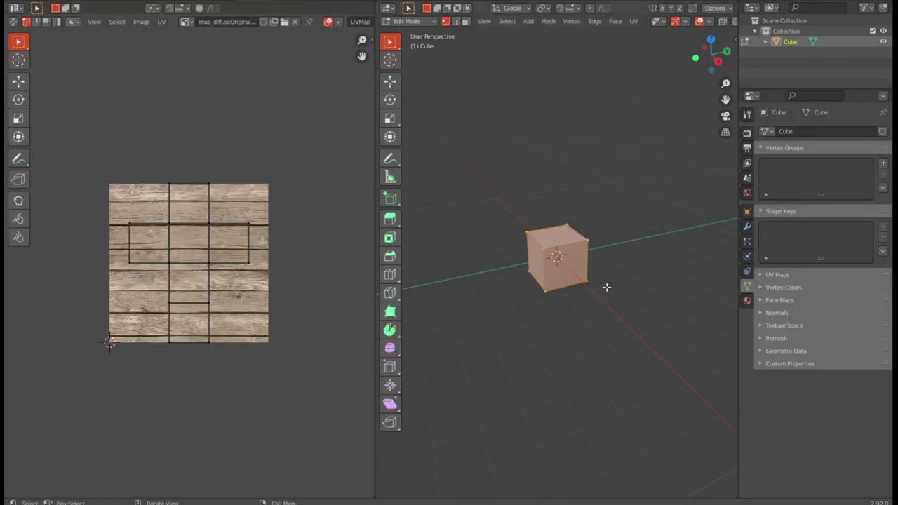
pyautogui.rightClick(582, 240)
pyautogui.click(633, 21)
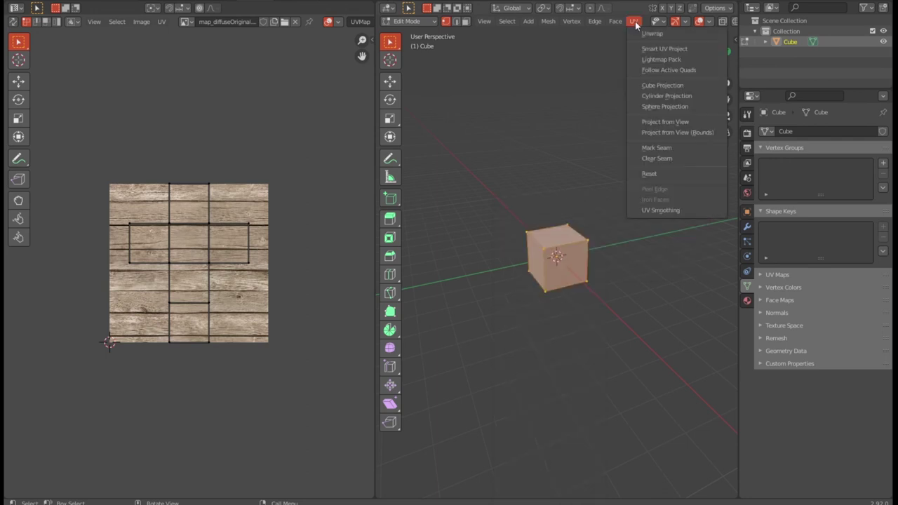
pyautogui.click(657, 49)
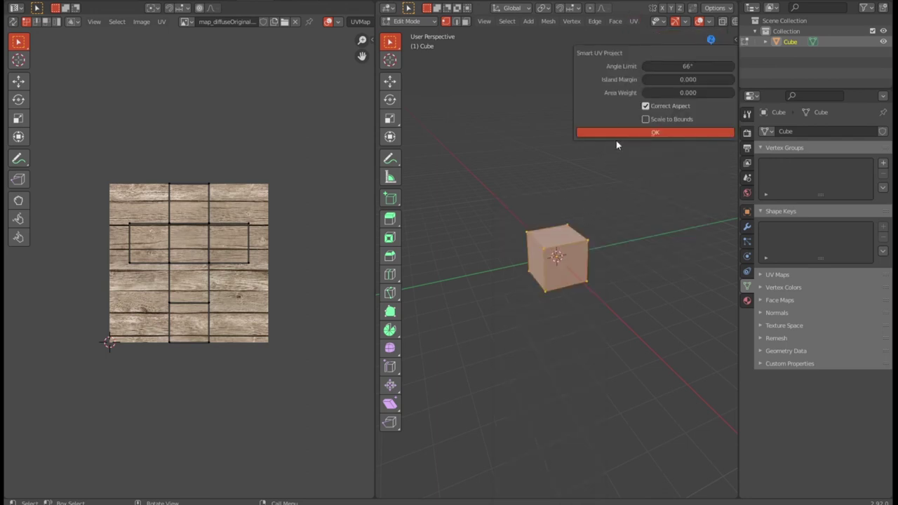
pyautogui.click(615, 131)
pyautogui.scroll(3, 240, 324)
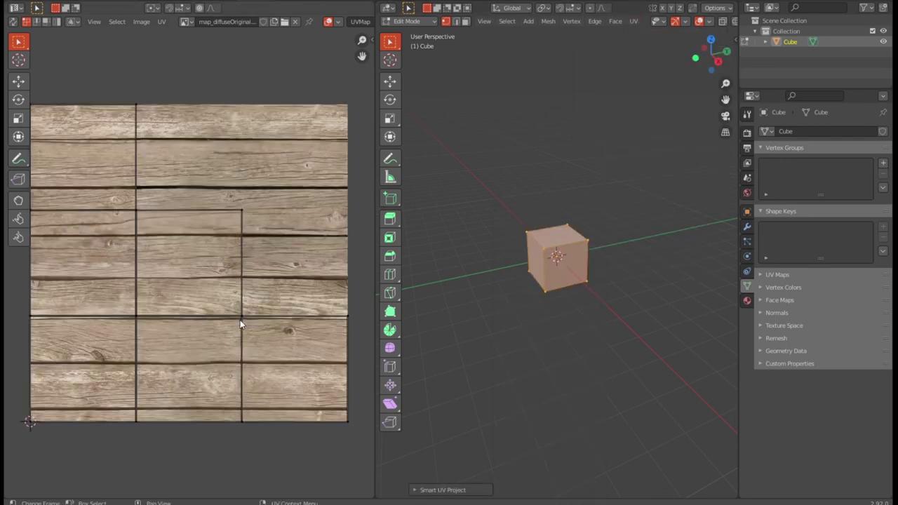
pyautogui.scroll(-2, 240, 323)
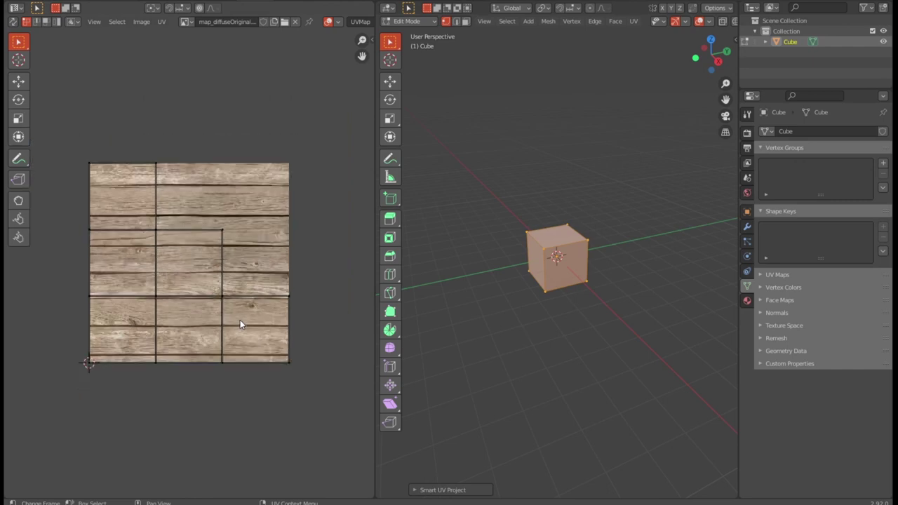
pyautogui.scroll(-1, 245, 328)
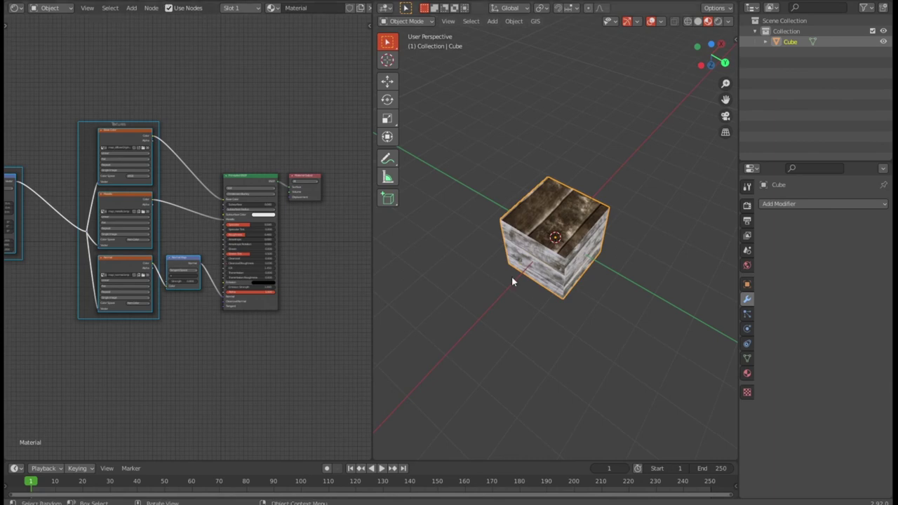
# Add a Subdivision Surface modifier and raise its viewport level to 6
pyautogui.scroll(5, 511, 275)
pyautogui.moveTo(551, 239)
pyautogui.mouseDown(button='middle')
pyautogui.moveTo(542, 206)
pyautogui.moveTo(548, 182)
pyautogui.moveTo(561, 273)
pyautogui.mouseUp(button='middle')
pyautogui.scroll(-2, 551, 188)
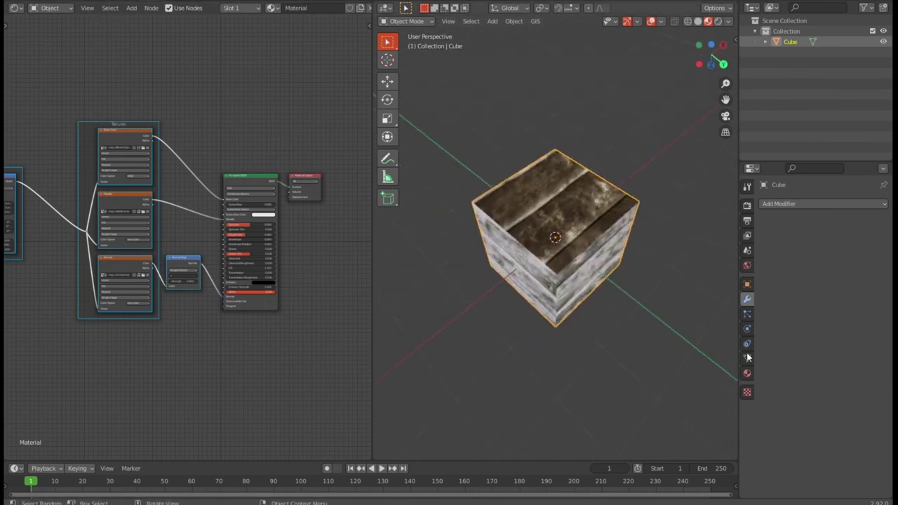
pyautogui.click(782, 205)
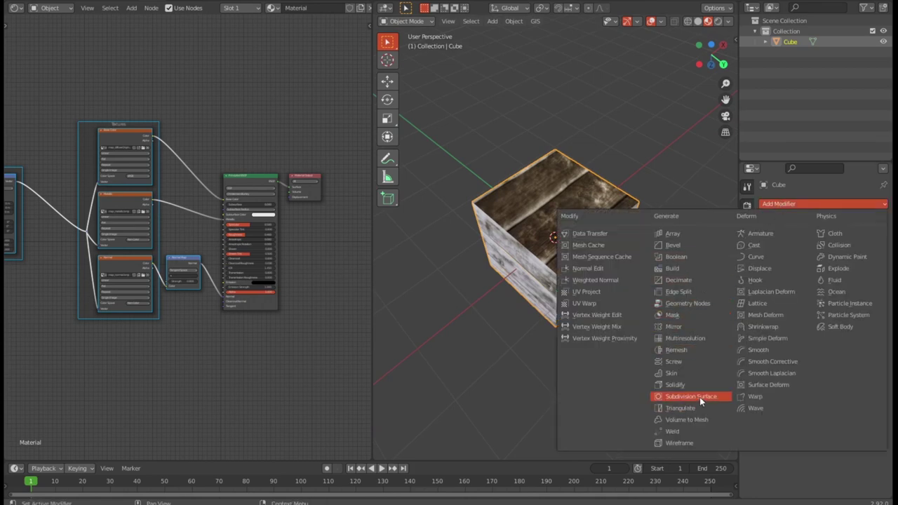
pyautogui.click(676, 396)
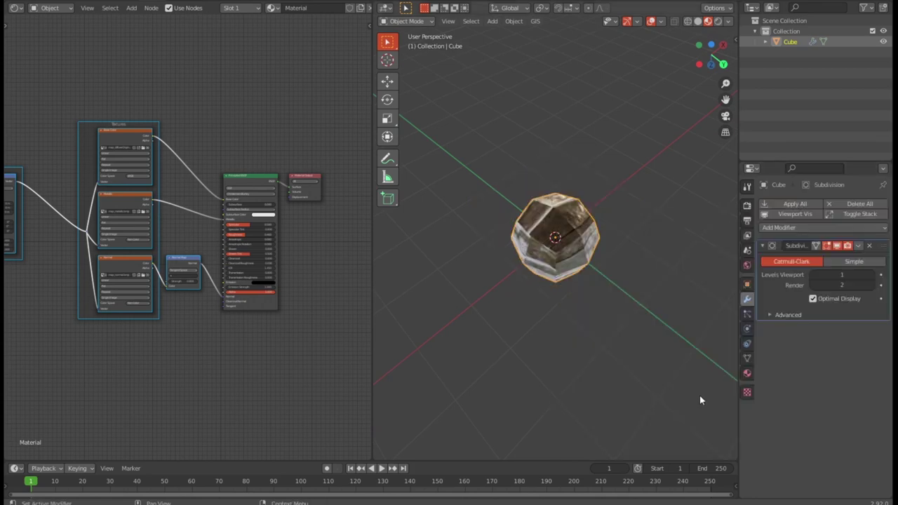
pyautogui.click(873, 276)
pyautogui.click(873, 275)
pyautogui.click(873, 275)
pyautogui.click(873, 275)
pyautogui.click(873, 276)
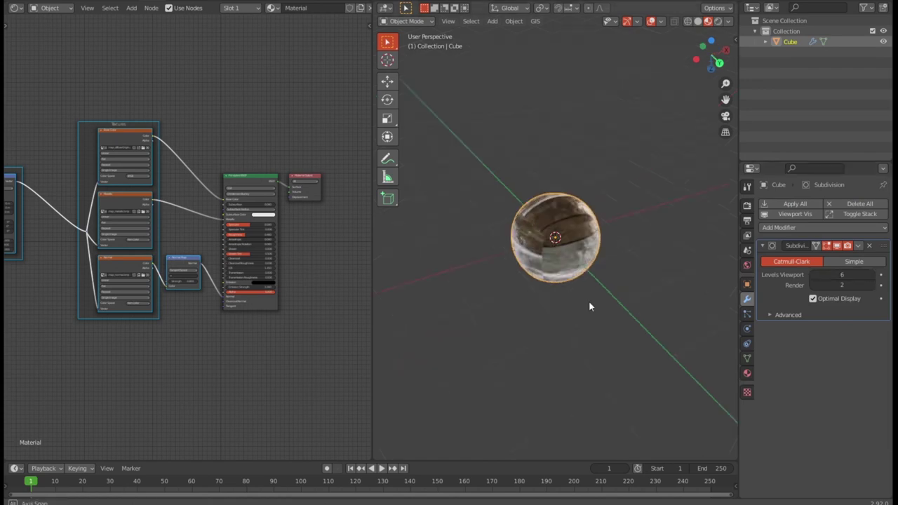
pyautogui.scroll(3, 588, 301)
pyautogui.moveTo(580, 261); pyautogui.dragTo(370, 268, button='middle')
# Box-select all the old texture nodes in the node editor
pyautogui.scroll(-3, 164, 335)
pyautogui.moveTo(165, 334); pyautogui.dragTo(329, 367, button='middle')
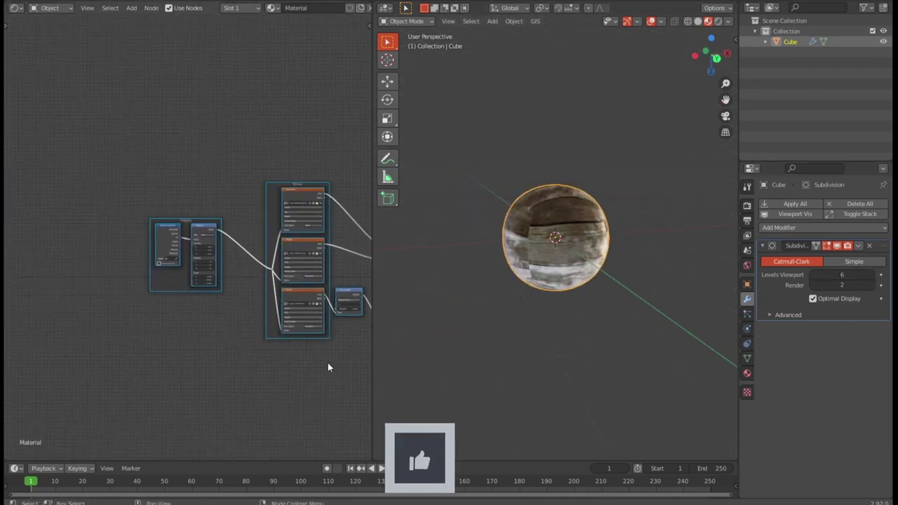
pyautogui.moveTo(198, 294); pyautogui.dragTo(126, 268, button='middle')
pyautogui.moveTo(103, 131); pyautogui.dragTo(246, 364)
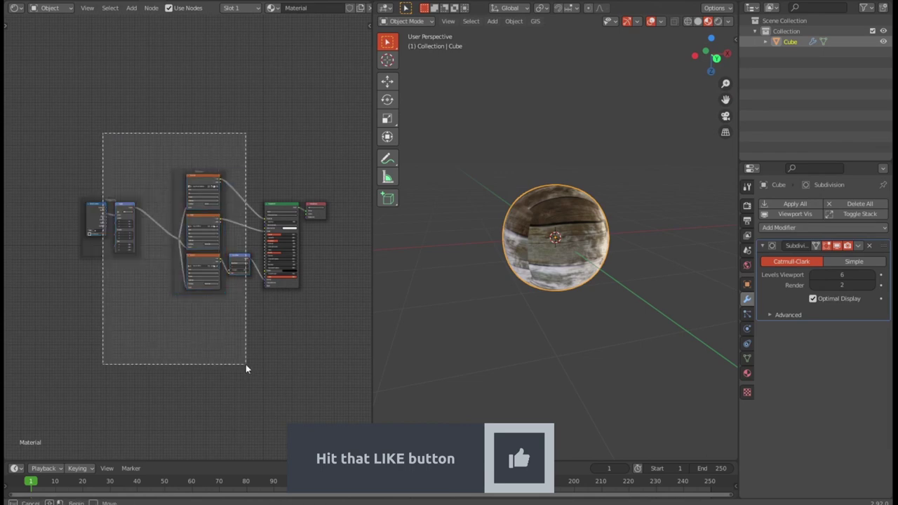
# Delete the old texture nodes and their leftover empty frame
pyautogui.press('x')
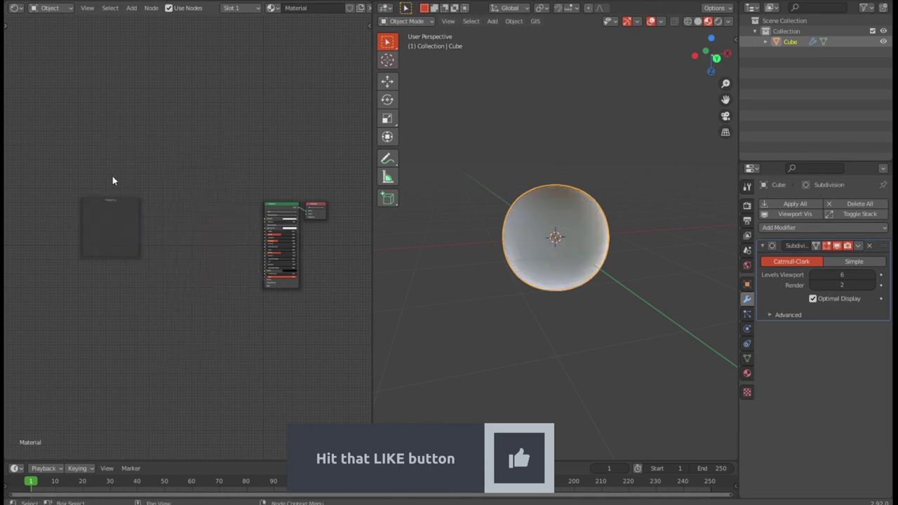
pyautogui.click(116, 210)
pyautogui.press('x')
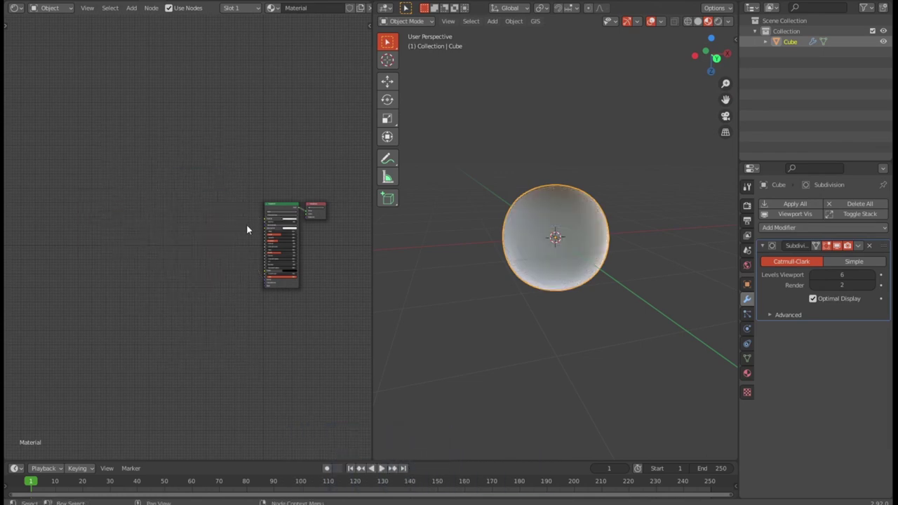
# Build a new texture setup from map_ao through map_smoothness on the Principled BSDF
pyautogui.click(272, 211)
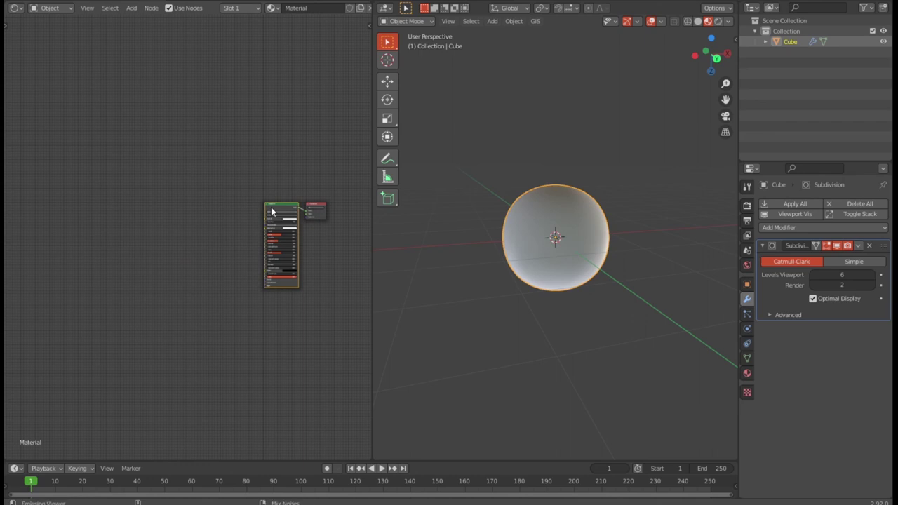
pyautogui.hotkey('ctrl', 'shift', 't')
pyautogui.click(337, 210)
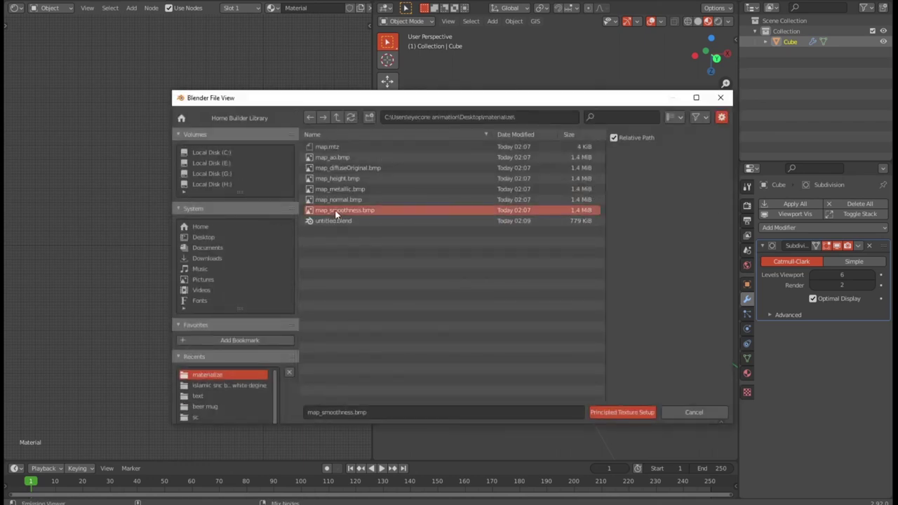
pyautogui.keyDown('shift'); pyautogui.click(331, 159); pyautogui.keyUp('shift')
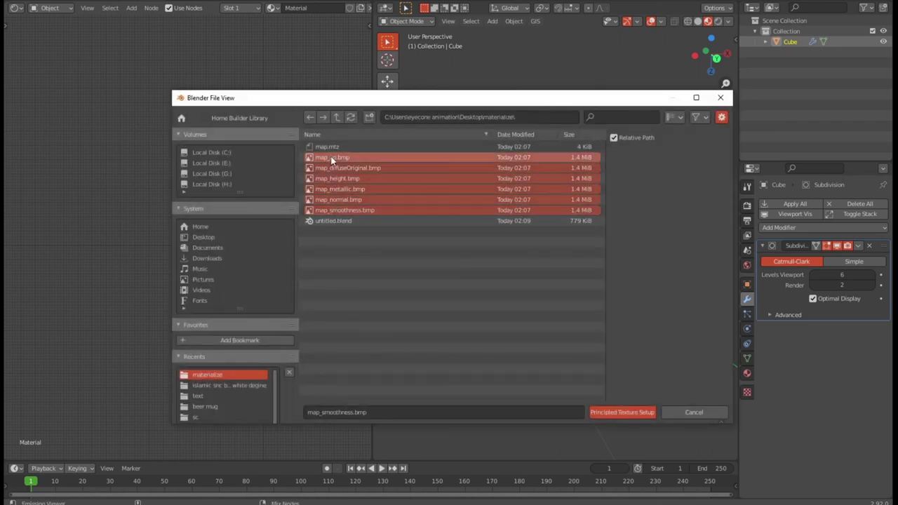
pyautogui.click(618, 414)
pyautogui.scroll(2, 541, 263)
pyautogui.scroll(2, 540, 262)
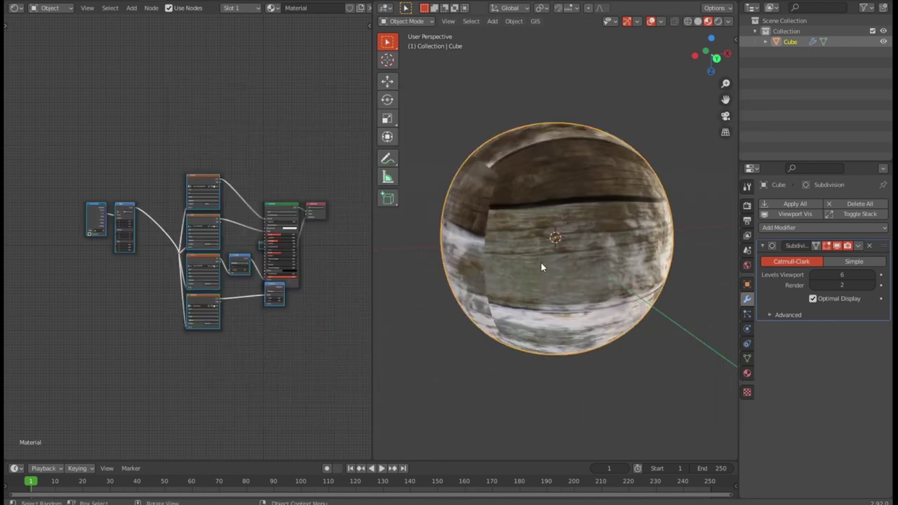
pyautogui.moveTo(541, 263)
pyautogui.mouseDown(button='middle')
pyautogui.moveTo(574, 300)
pyautogui.moveTo(666, 260)
pyautogui.moveTo(684, 306)
pyautogui.moveTo(605, 314)
pyautogui.moveTo(570, 295)
pyautogui.mouseUp(button='middle')
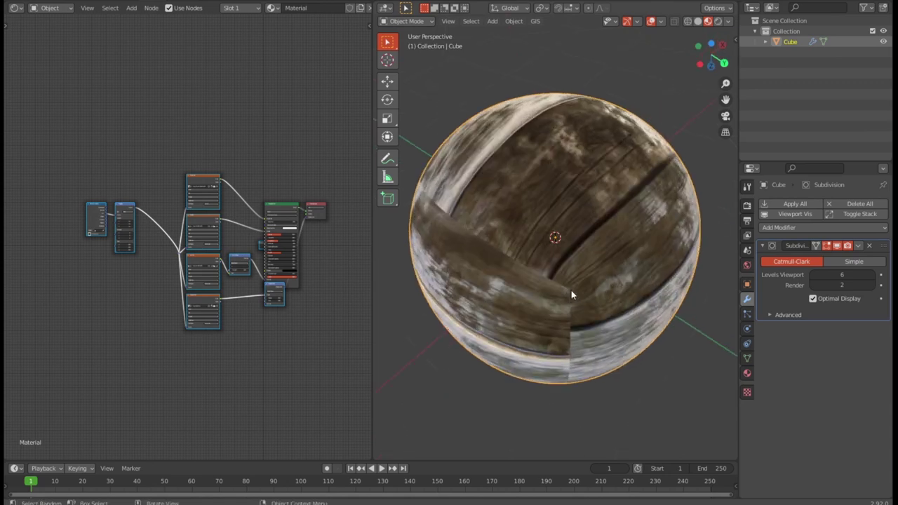
# Hide the subdivision in the viewport and change a viewport shading option
pyautogui.click(836, 246)
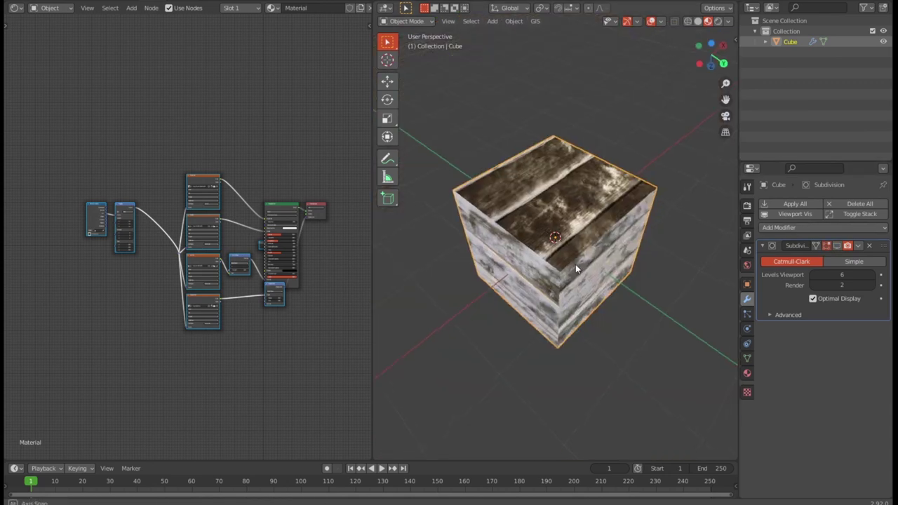
pyautogui.moveTo(575, 264)
pyautogui.mouseDown(button='middle')
pyautogui.moveTo(568, 198)
pyautogui.moveTo(545, 236)
pyautogui.moveTo(440, 250)
pyautogui.moveTo(528, 222)
pyautogui.mouseUp(button='middle')
pyautogui.click(728, 21)
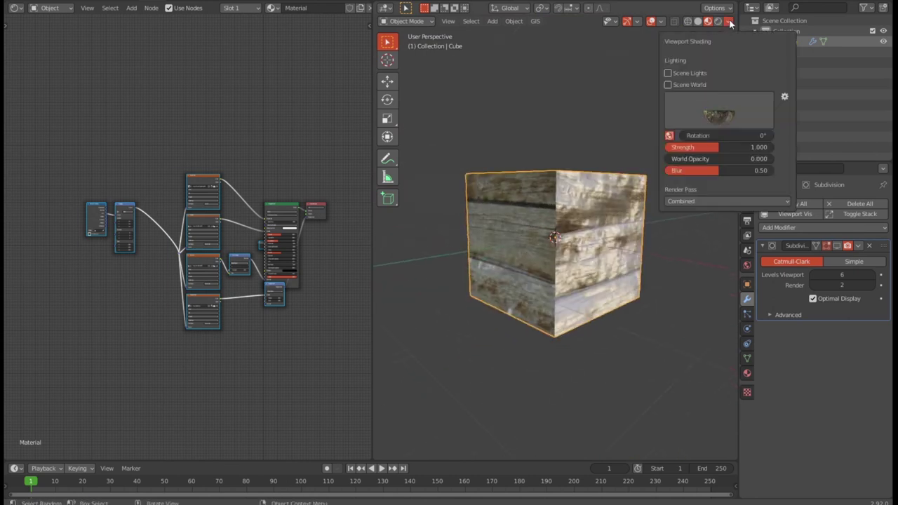
pyautogui.click(696, 73)
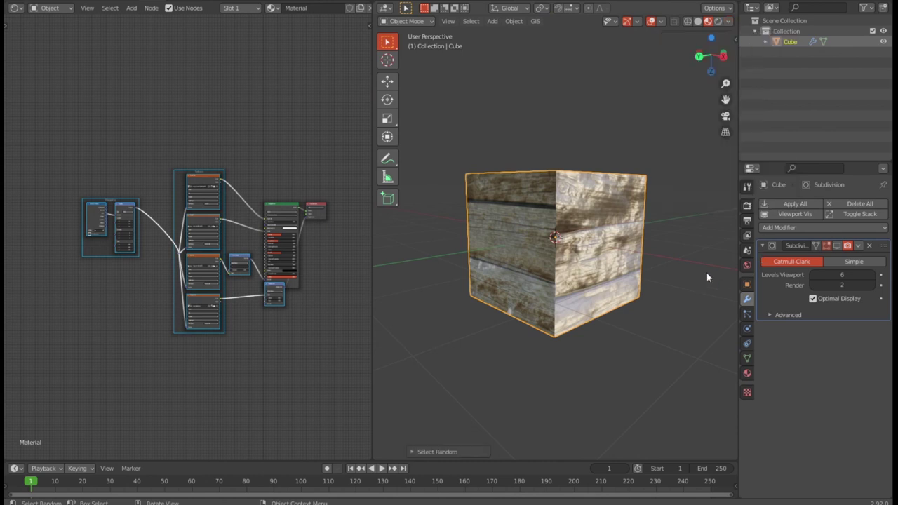
# Enable Ambient Occlusion, Bloom, Screen Space Reflections and Motion Blur in the Eevee render settings
pyautogui.click(747, 187)
pyautogui.click(746, 205)
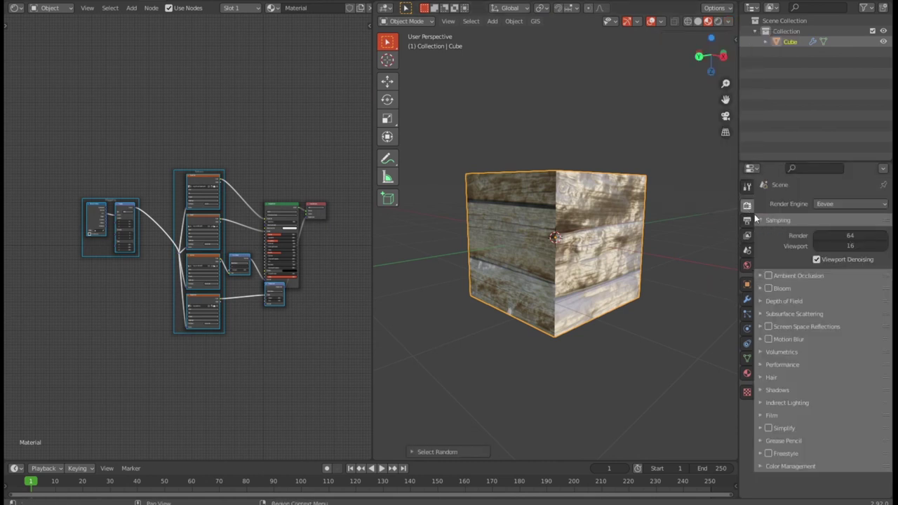
pyautogui.click(769, 275)
pyautogui.click(768, 288)
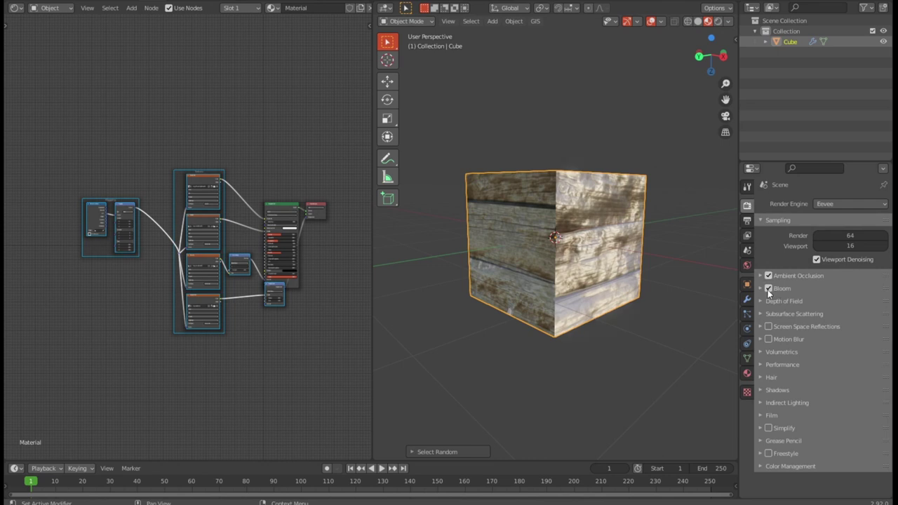
pyautogui.click(769, 327)
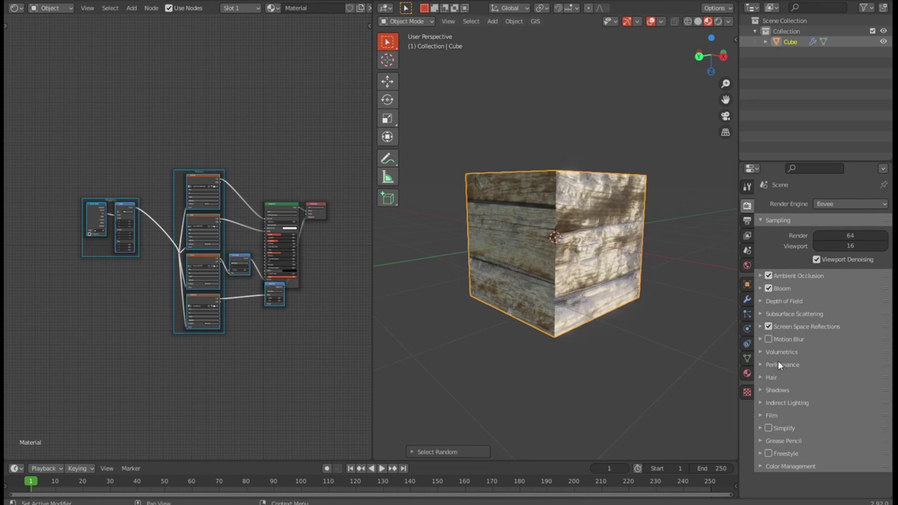
pyautogui.click(768, 340)
# Set the Color Management look to Very High Contrast and view the cube
pyautogui.click(763, 466)
pyautogui.scroll(-4, 772, 442)
pyautogui.click(834, 436)
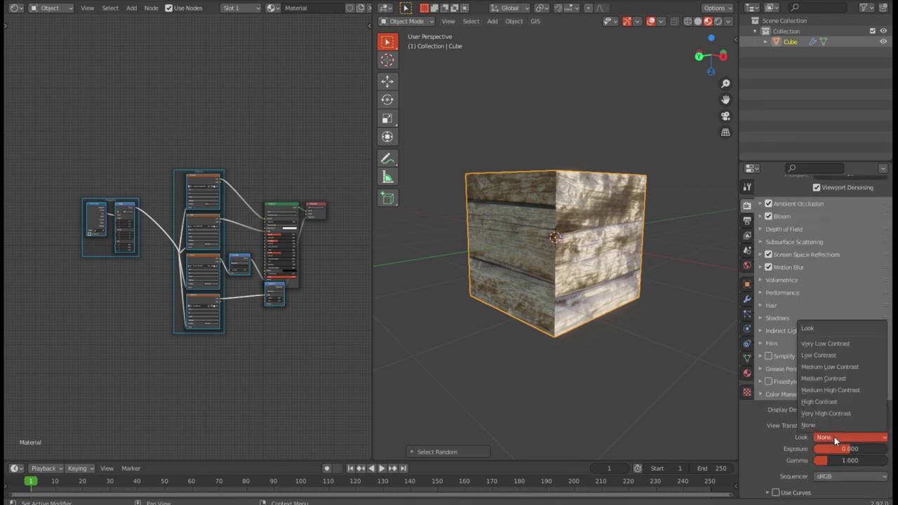
pyautogui.click(828, 410)
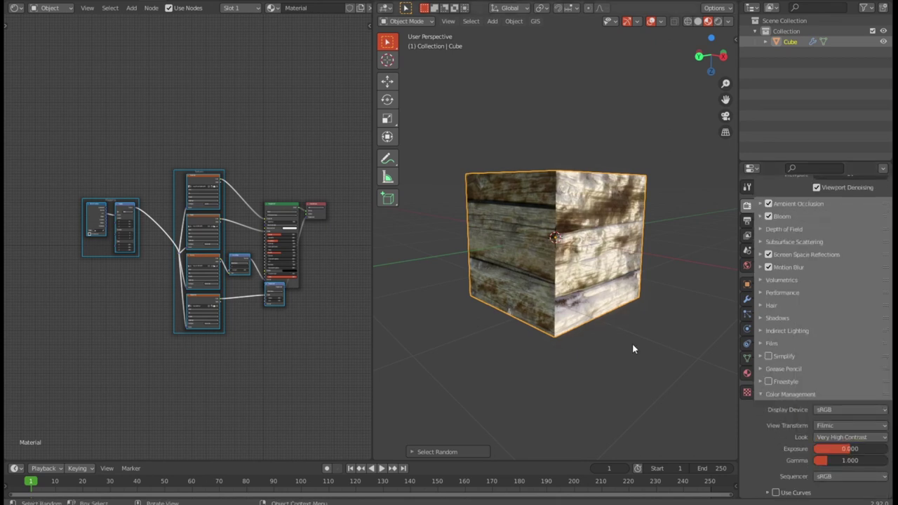
pyautogui.moveTo(632, 347); pyautogui.dragTo(728, 270, button='middle')
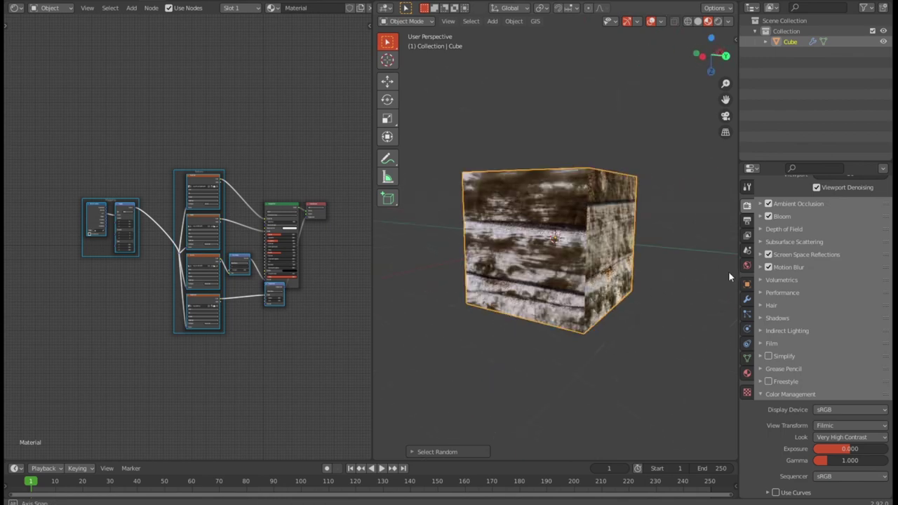
pyautogui.scroll(4, 632, 284)
pyautogui.scroll(2, 632, 284)
pyautogui.scroll(-5, 632, 284)
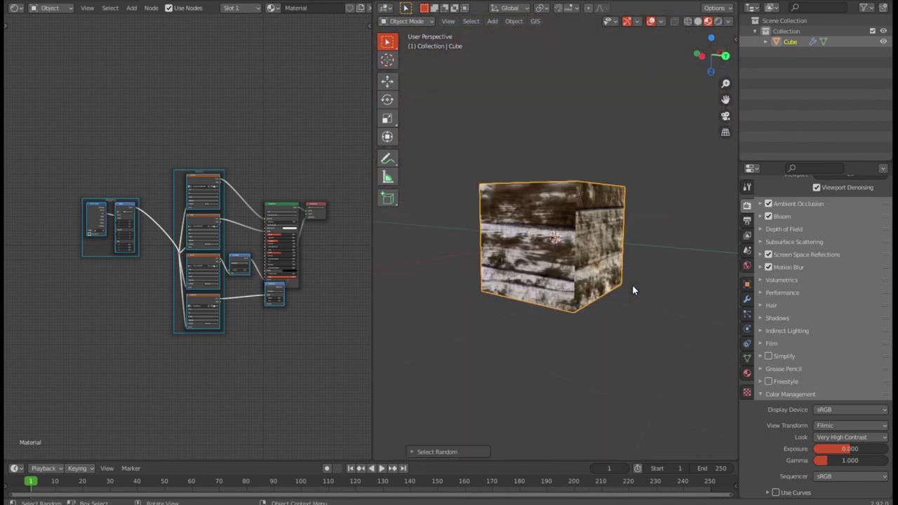
pyautogui.scroll(-3, 622, 291)
pyautogui.moveTo(622, 291)
pyautogui.mouseDown(button='middle')
pyautogui.moveTo(523, 369)
pyautogui.moveTo(508, 320)
pyautogui.mouseUp(button='middle')
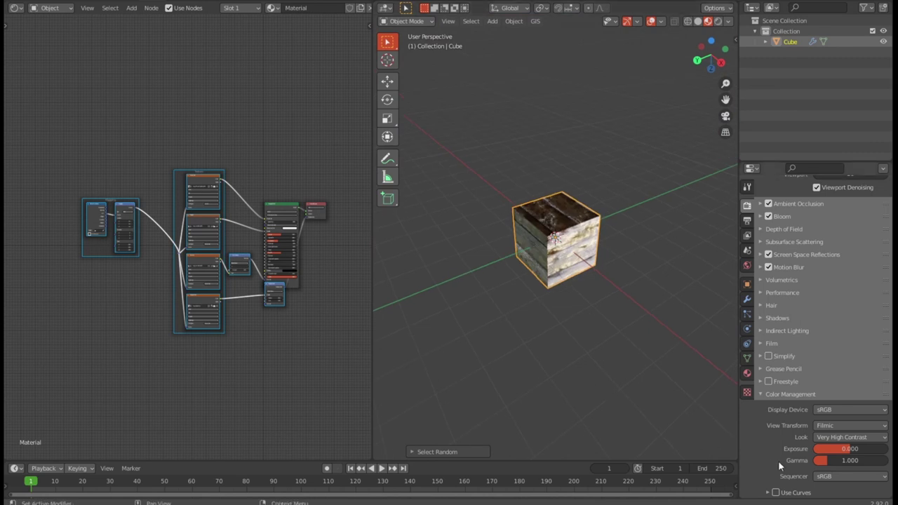
# Try the Very Low Contrast look, then set the look back to None
pyautogui.click(835, 437)
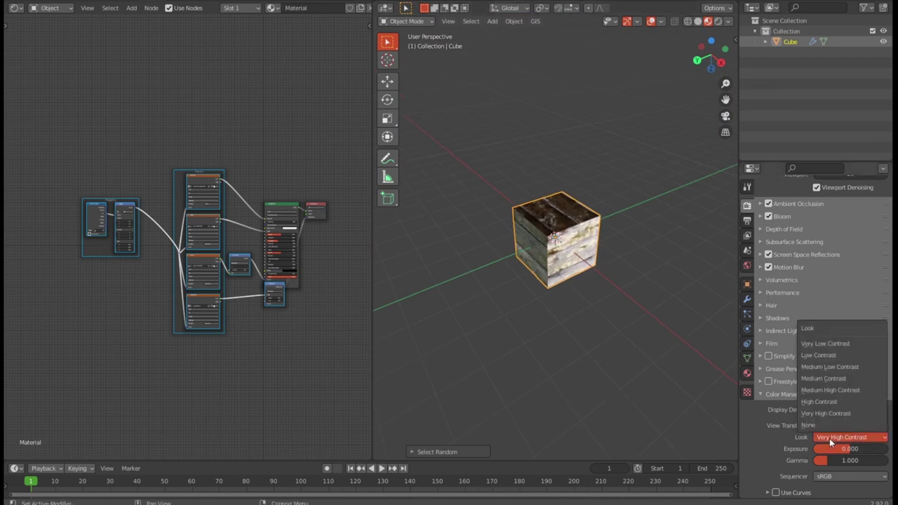
pyautogui.click(833, 345)
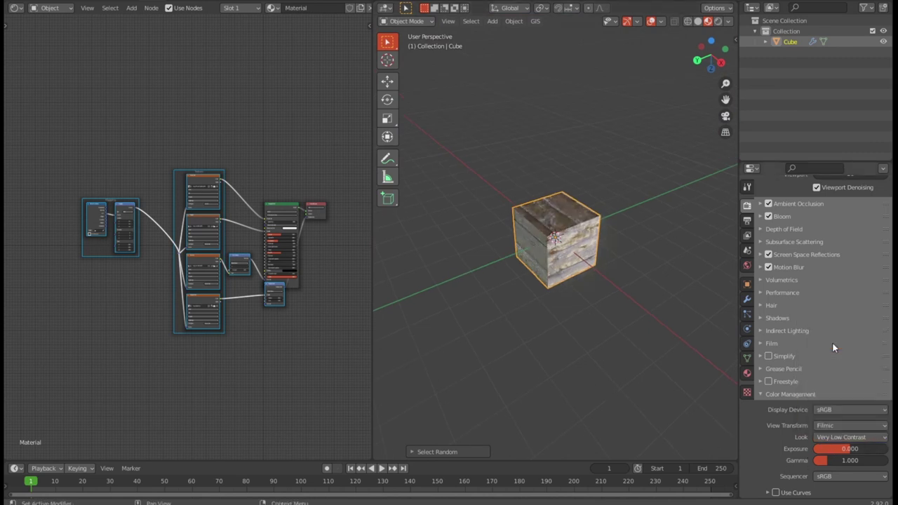
pyautogui.click(829, 442)
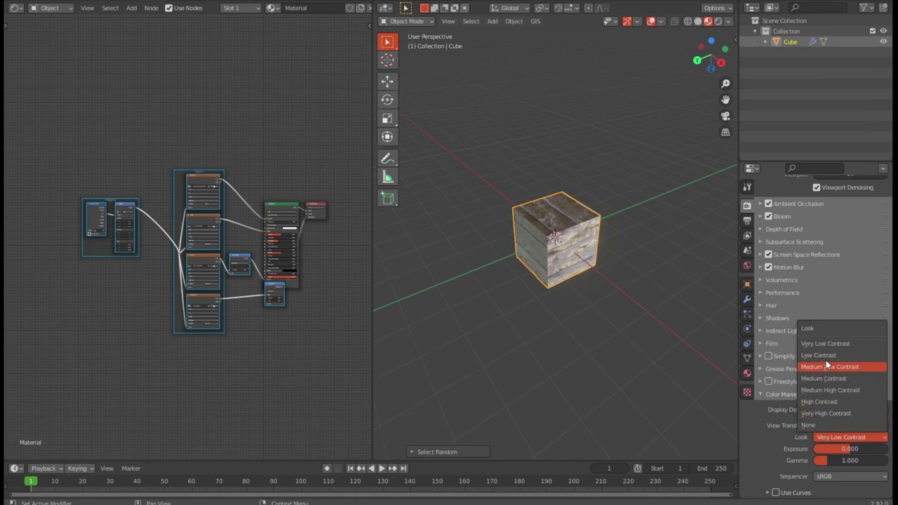
pyautogui.click(823, 423)
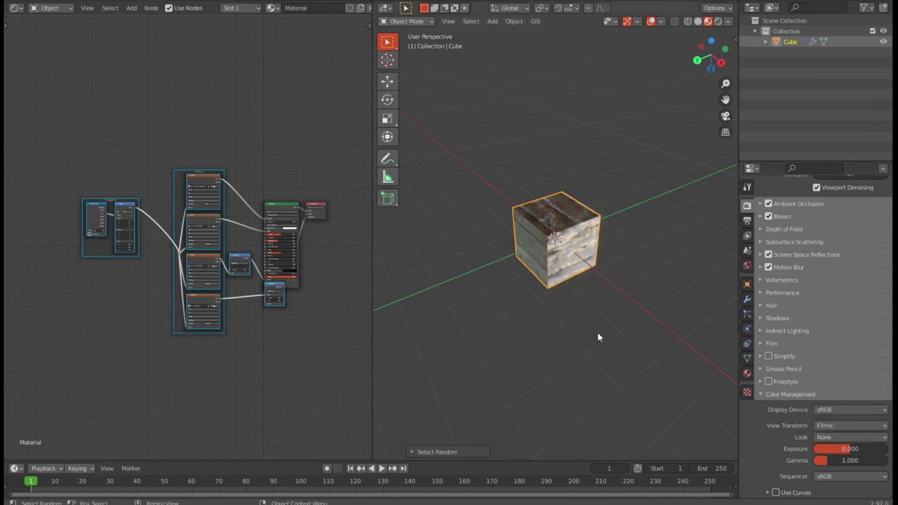
pyautogui.moveTo(596, 331)
pyautogui.mouseDown(button='middle')
pyautogui.moveTo(611, 255)
pyautogui.moveTo(657, 241)
pyautogui.moveTo(708, 273)
pyautogui.mouseUp(button='middle')
pyautogui.scroll(5, 601, 283)
pyautogui.scroll(-2, 601, 282)
# Re-enable the Subdivision modifier's viewport display so the wooden cube shows as a level-6 sphere
pyautogui.click(746, 303)
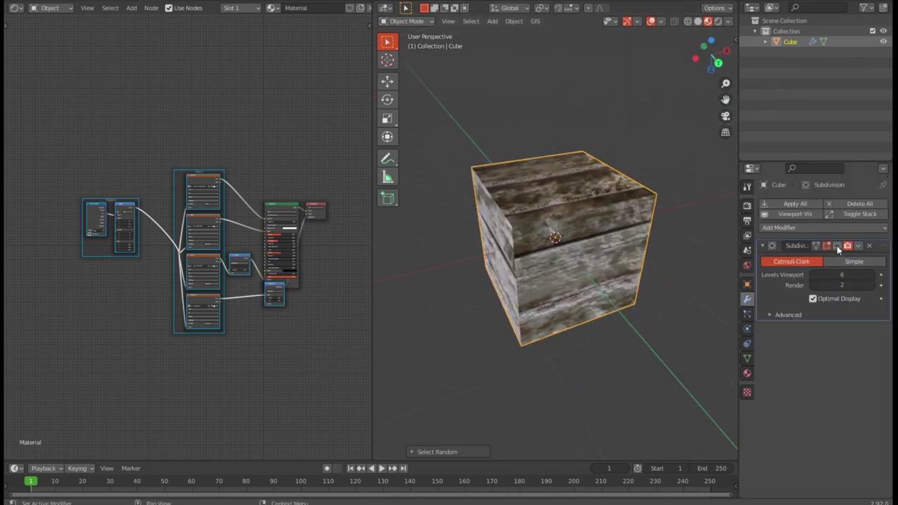
pyautogui.click(837, 245)
pyautogui.moveTo(593, 302)
pyautogui.mouseDown(button='middle')
pyautogui.moveTo(692, 277)
pyautogui.moveTo(735, 205)
pyautogui.moveTo(667, 283)
pyautogui.moveTo(612, 297)
pyautogui.mouseUp(button='middle')
pyautogui.scroll(2, 612, 296)
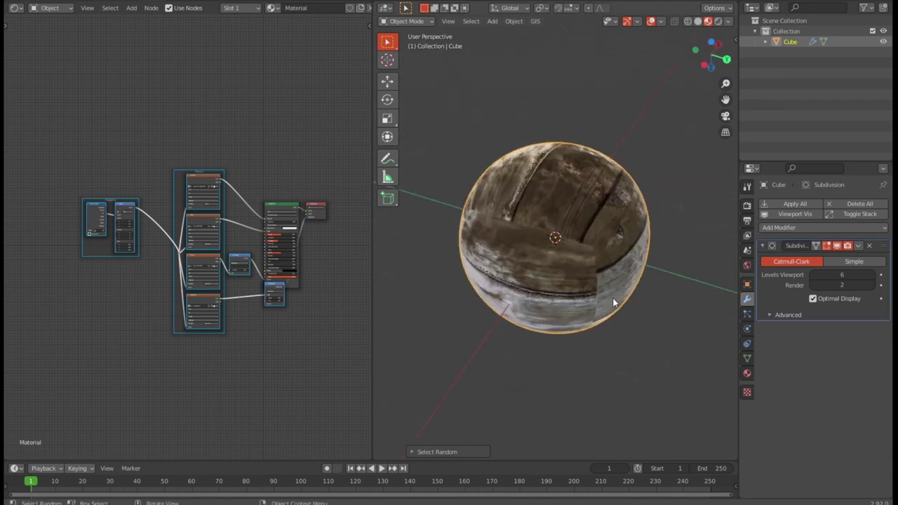